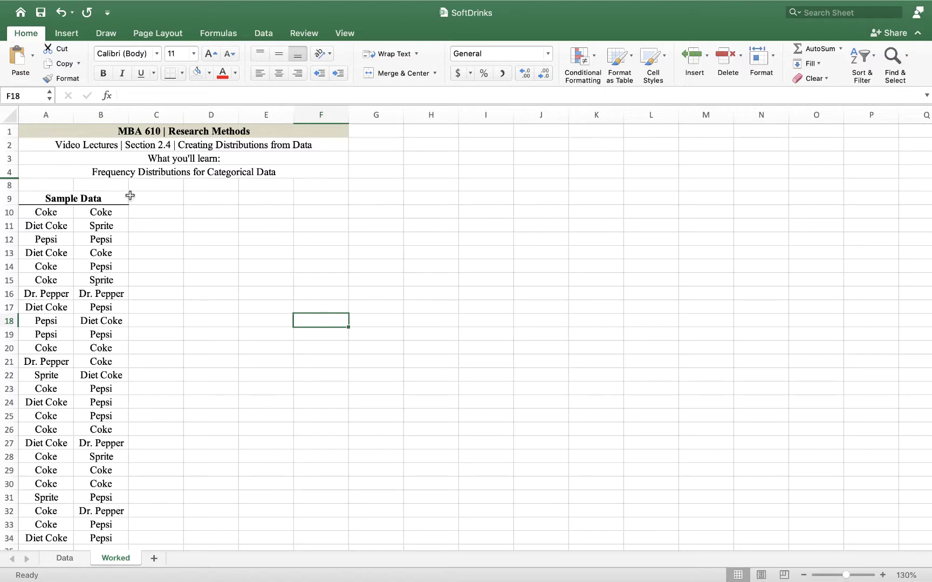
Enter the heading 'Bins' in D9 beside the soda sample data.
{"action": "left_click", "coordinate": [92, 198]}
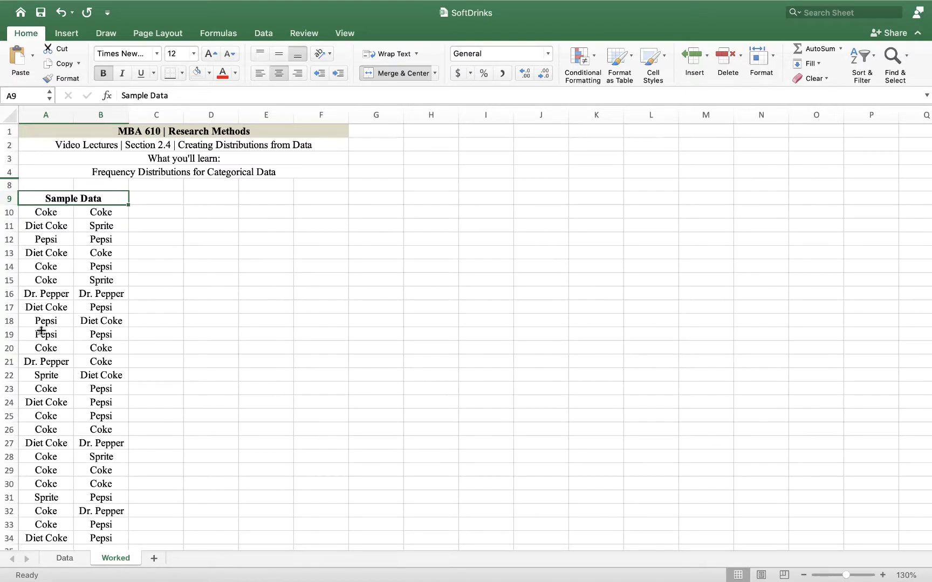
{"action": "left_click", "coordinate": [48, 292]}
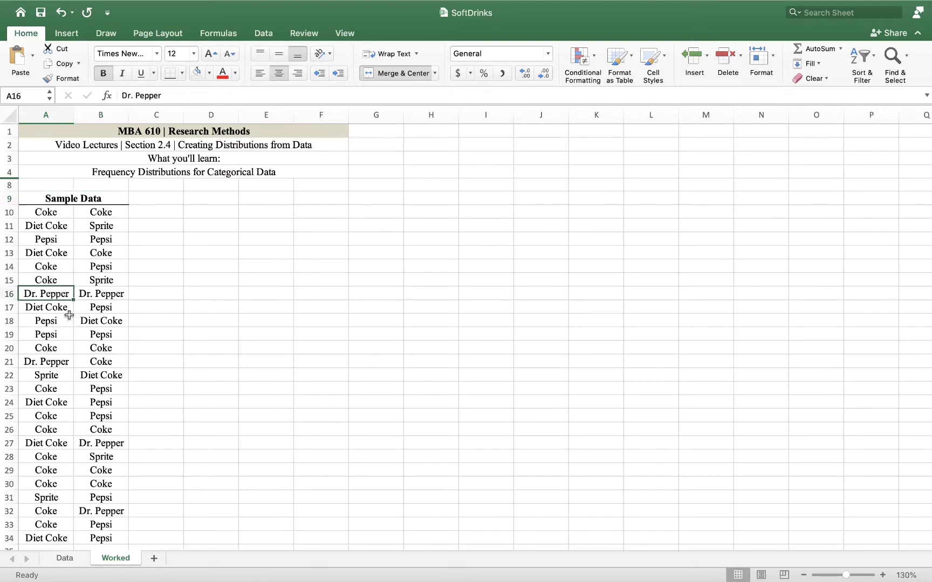
{"action": "left_click", "coordinate": [57, 374]}
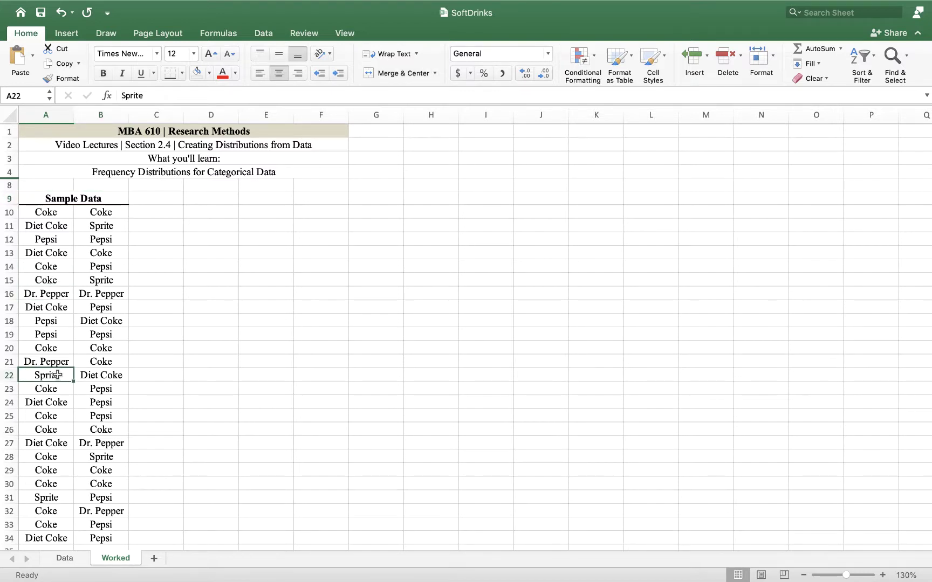
{"action": "left_click", "coordinate": [222, 198]}
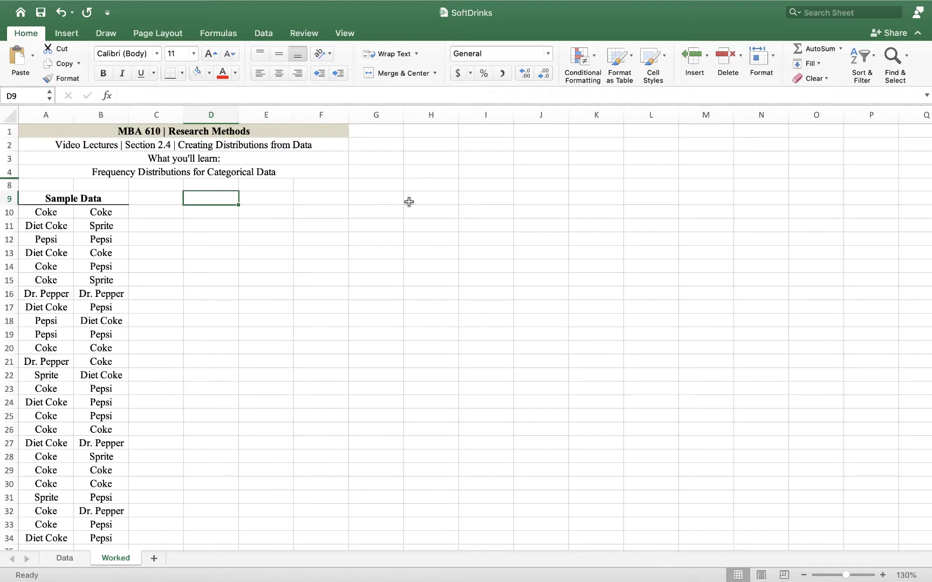
{"action": "type", "text": "Bink"}
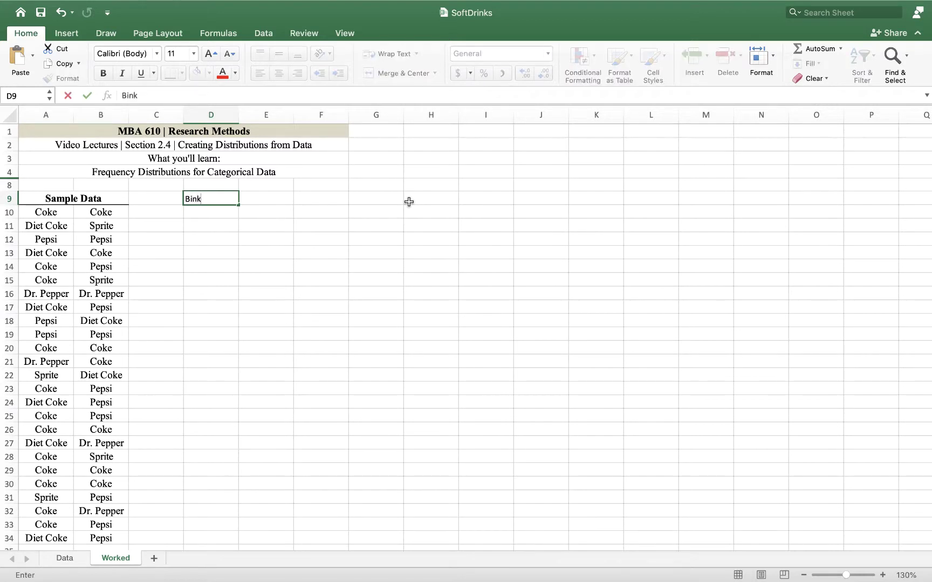
{"action": "key", "text": "BackSpace"}
{"action": "type", "text": "s"}
{"action": "key", "text": "Tab"}
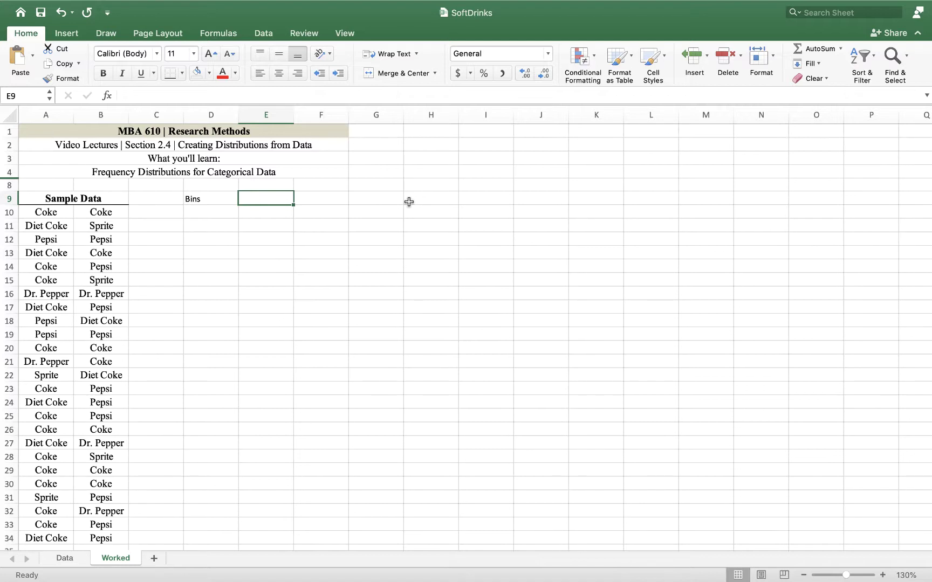
Enter the heading 'Frequency?' in E9 and select D9:E25 for the table.
{"action": "type", "text": "How m"}
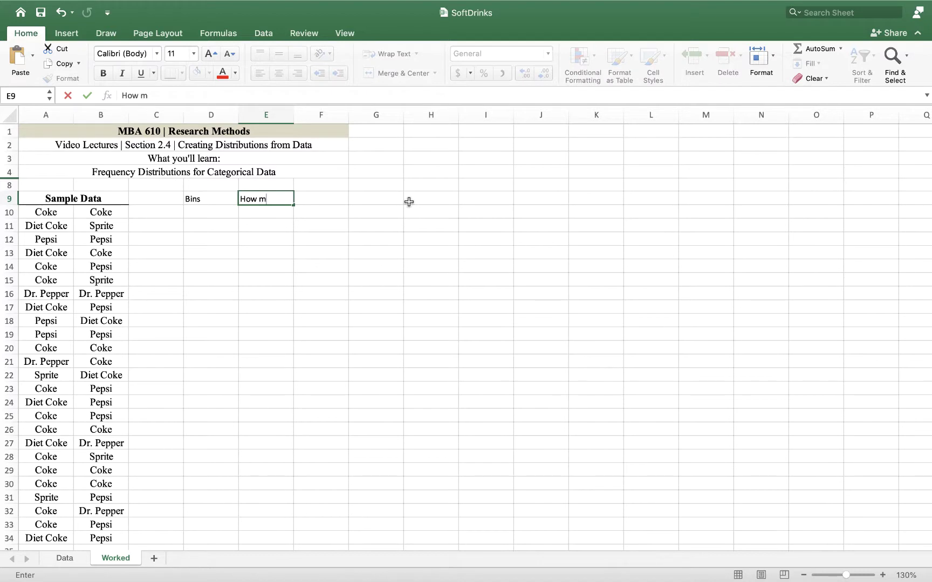
{"action": "type", "text": "any"}
{"action": "type", "text": "?"}
{"action": "key", "text": "BackSpace"}
{"action": "key", "text": "BackSpace"}
{"action": "key", "text": "BackSpace"}
{"action": "key", "text": "BackSpace"}
{"action": "key", "text": "BackSpace"}
{"action": "key", "text": "BackSpace"}
{"action": "key", "text": "BackSpace"}
{"action": "key", "text": "BackSpace"}
{"action": "key", "text": "BackSpace"}
{"action": "type", "text": "Frequency?"}
{"action": "key", "text": "Return"}
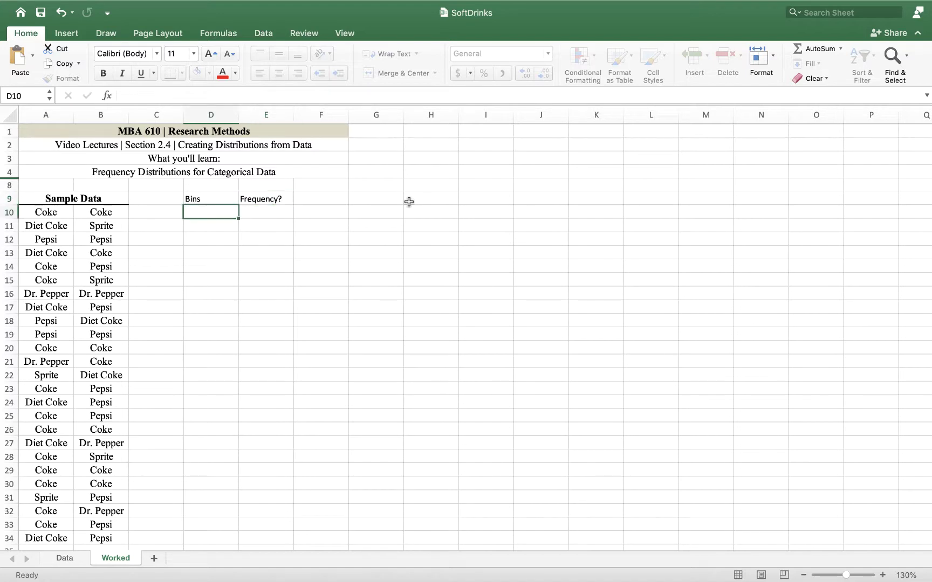
{"action": "left_click_drag", "start_coordinate": [222, 199], "coordinate": [279, 417]}
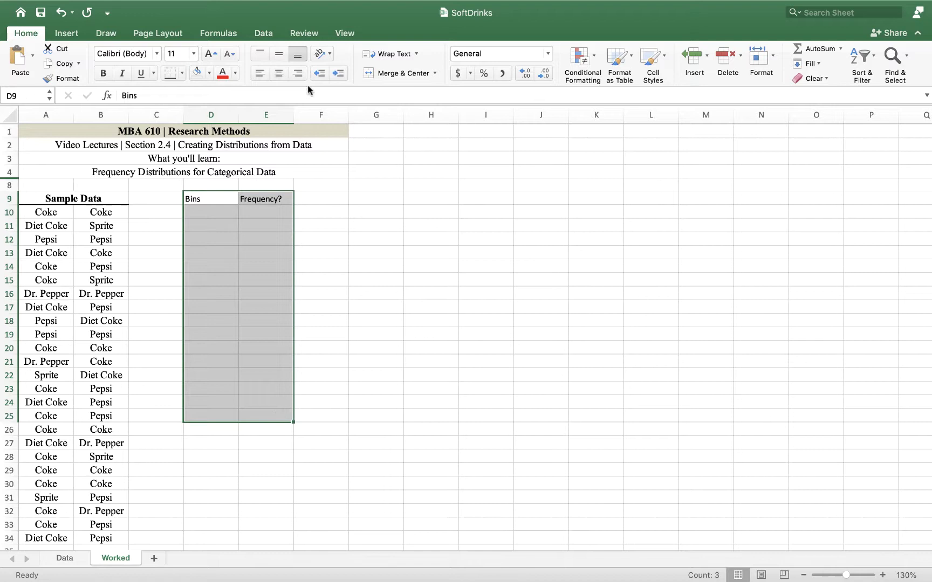
Centre the table area and enter Coke as the first bin in D10.
{"action": "left_click", "coordinate": [278, 76]}
{"action": "left_click", "coordinate": [384, 218]}
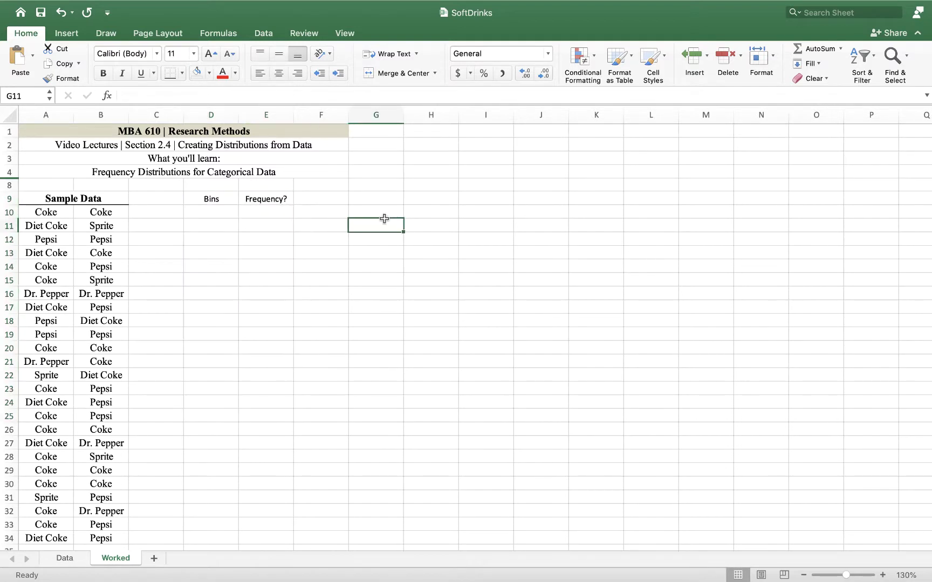
{"action": "left_click", "coordinate": [214, 213]}
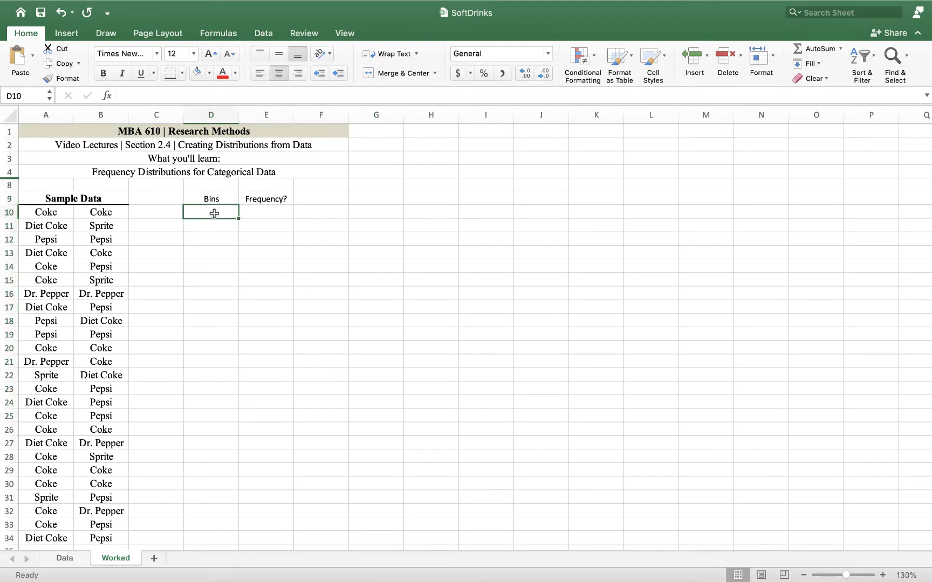
{"action": "type", "text": "Coke"}
{"action": "key", "text": "Return"}
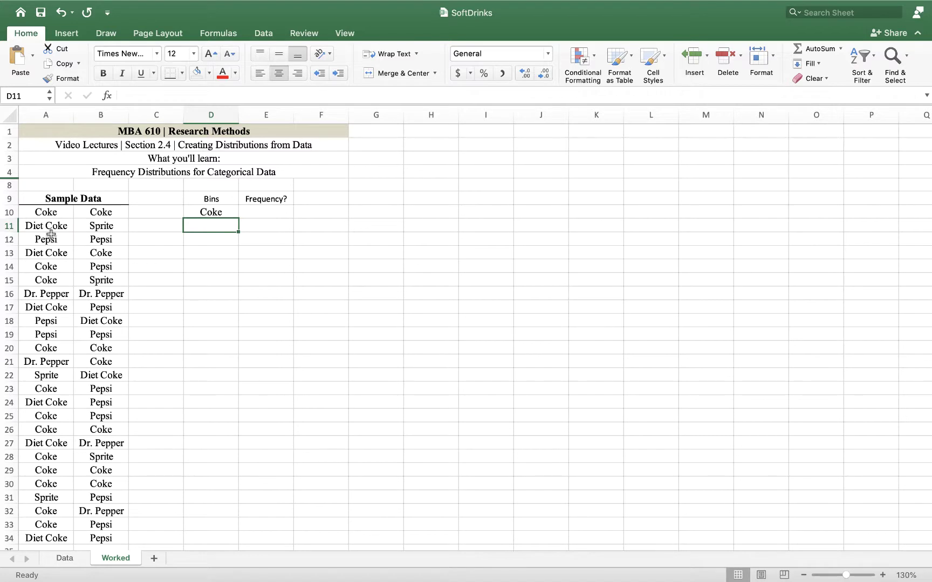
Copy Coke, Diet Coke and Pepsi from the sample data into D10:D12.
{"action": "left_click", "coordinate": [49, 212]}
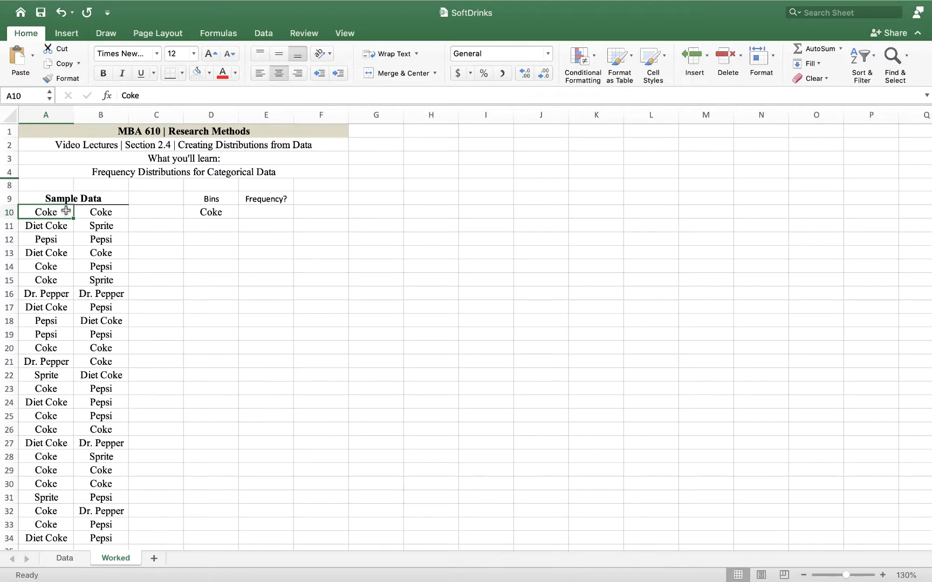
{"action": "key", "text": "super+c"}
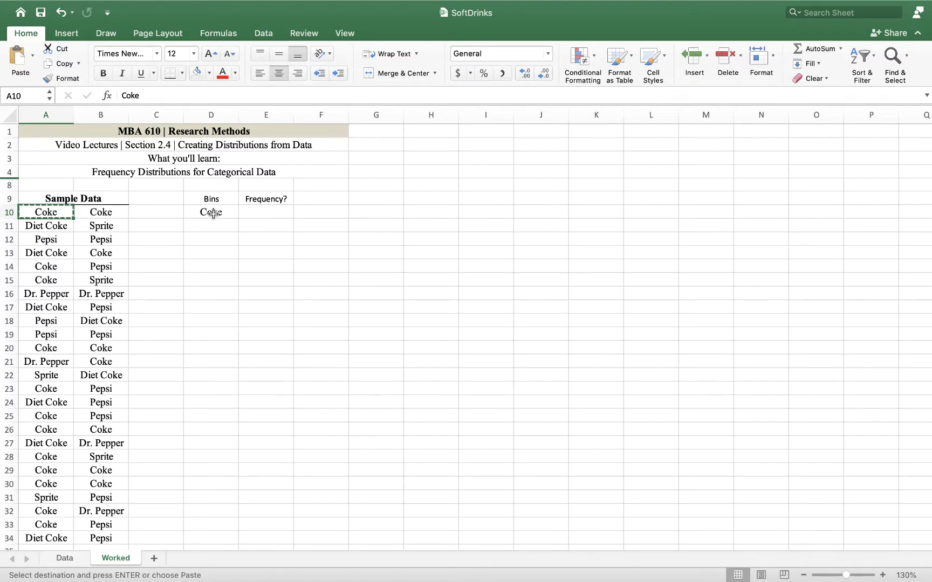
{"action": "left_click", "coordinate": [215, 213]}
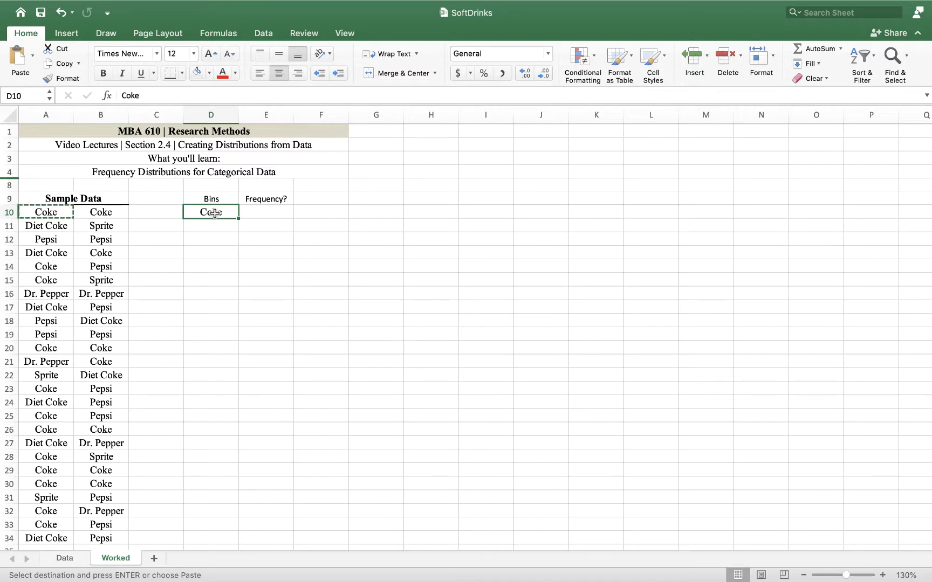
{"action": "key", "text": "super+v"}
{"action": "left_click", "coordinate": [36, 226]}
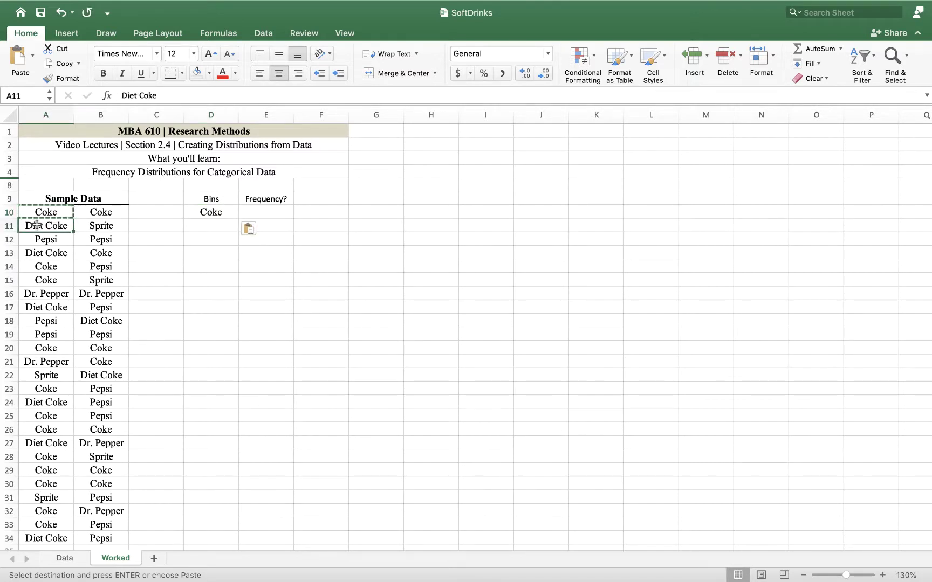
{"action": "key", "text": "super+c"}
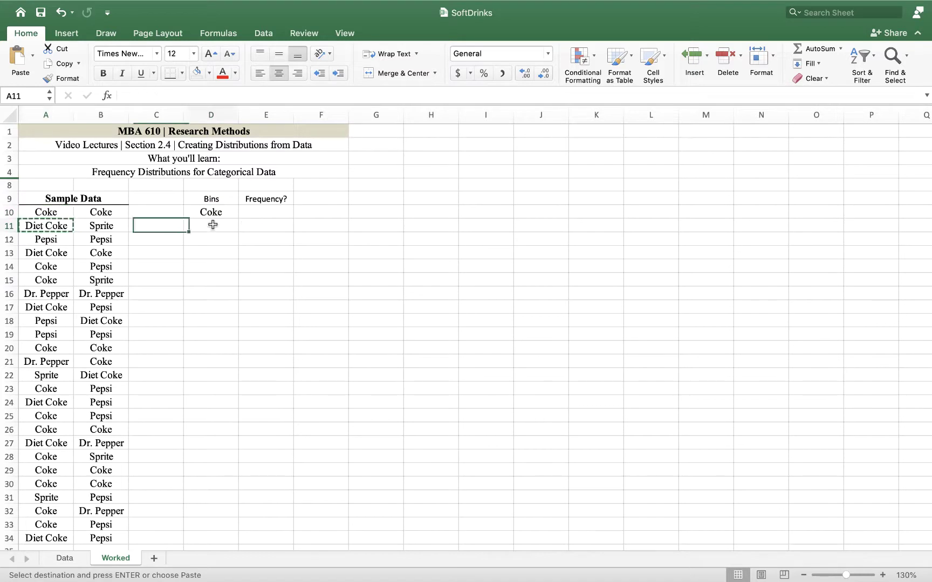
{"action": "left_click", "coordinate": [213, 225]}
{"action": "key", "text": "super+v"}
{"action": "left_click", "coordinate": [48, 241]}
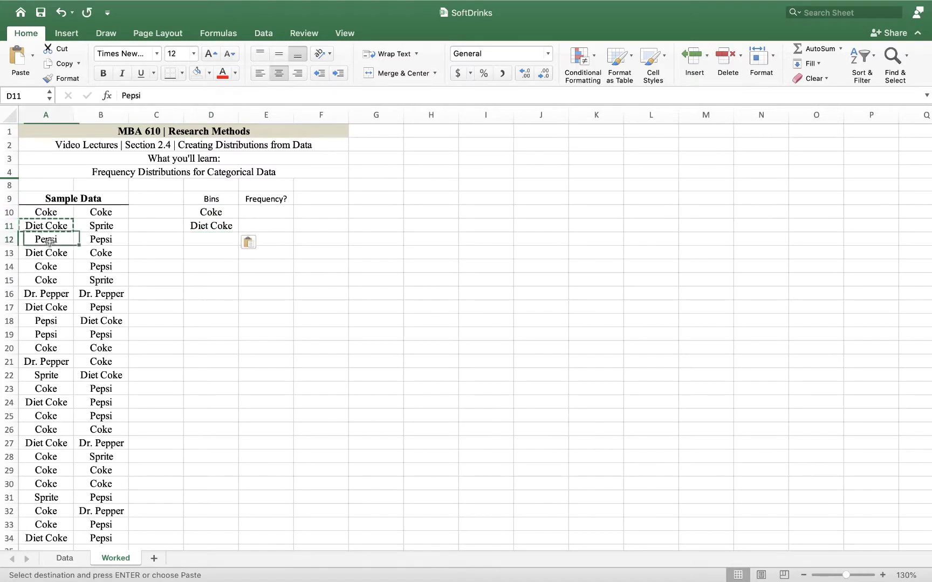
{"action": "key", "text": "super+c"}
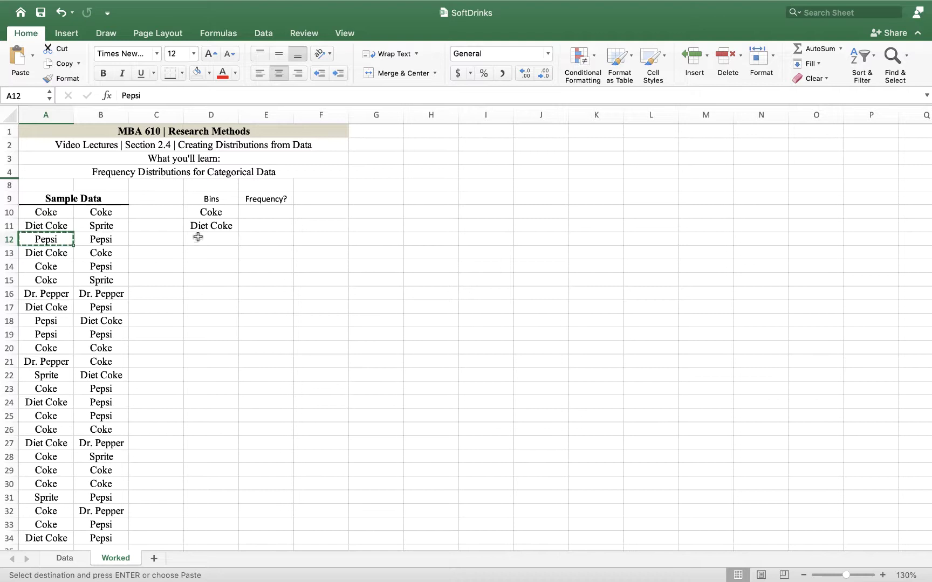
{"action": "left_click", "coordinate": [198, 237]}
{"action": "key", "text": "super+v"}
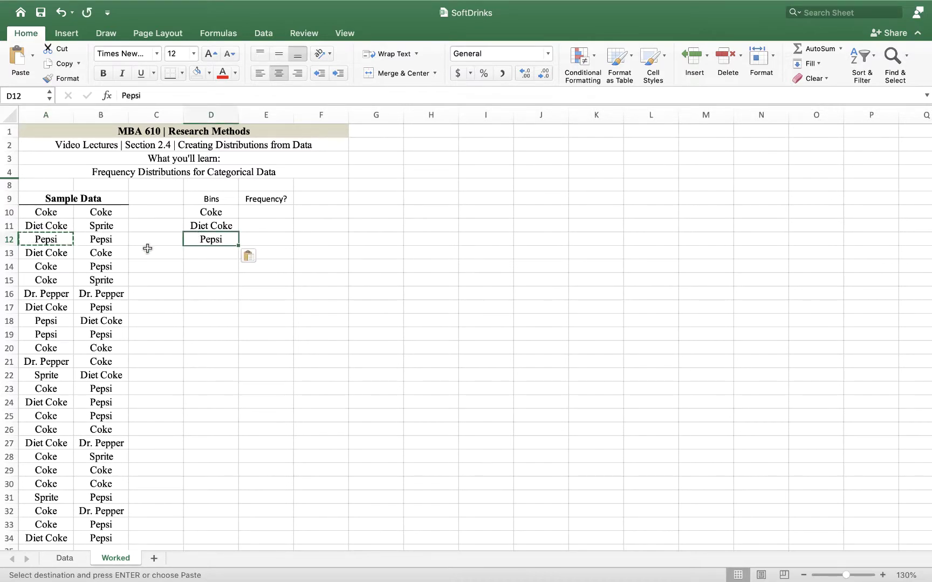
Copy Dr. Pepper and Sprite from the sample data into D13 and D14.
{"action": "left_click", "coordinate": [38, 293]}
{"action": "key", "text": "super+c"}
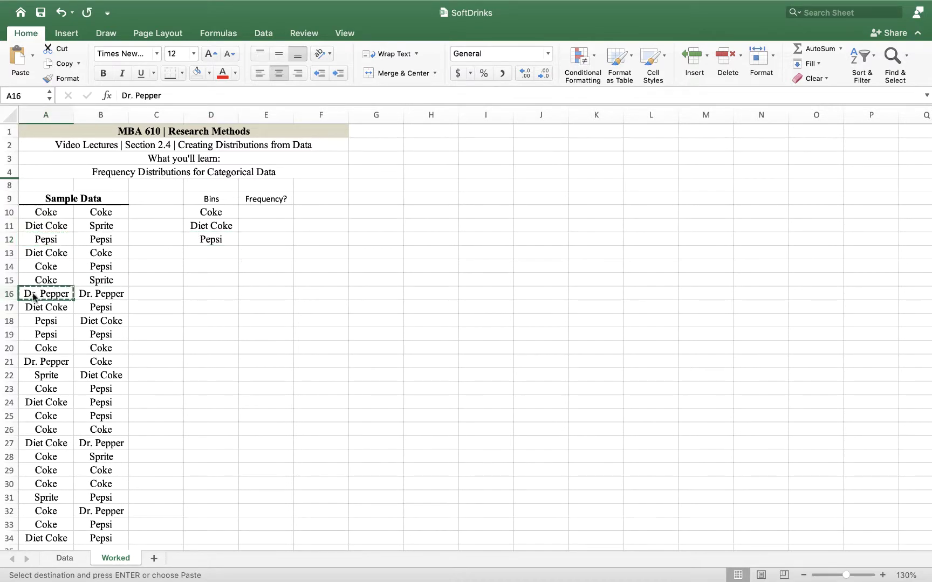
{"action": "left_click", "coordinate": [224, 254]}
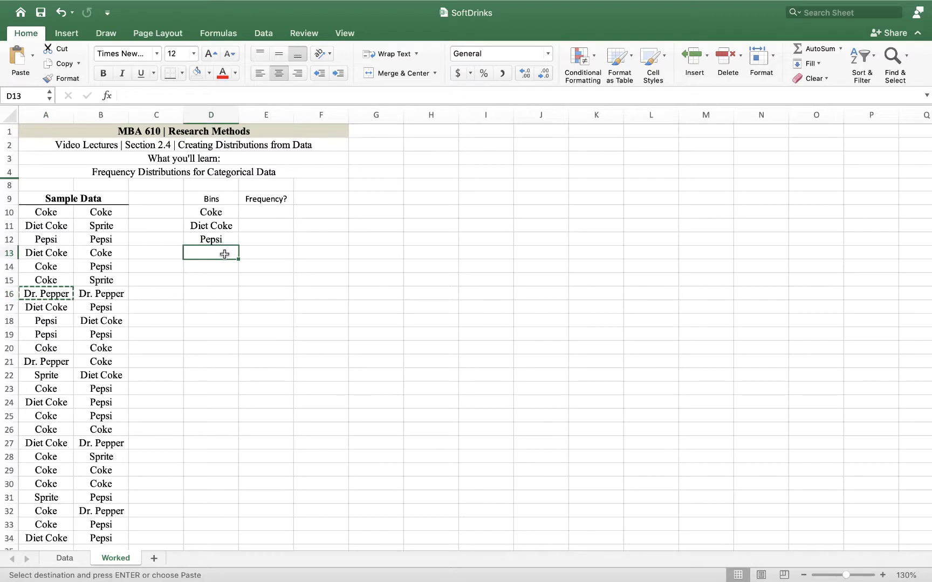
{"action": "key", "text": "super+v"}
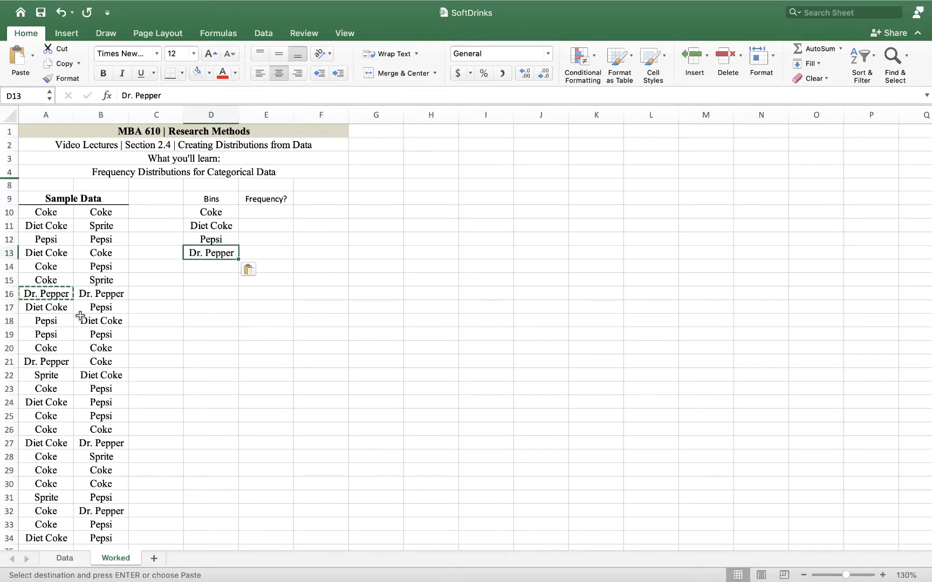
{"action": "left_click", "coordinate": [56, 379]}
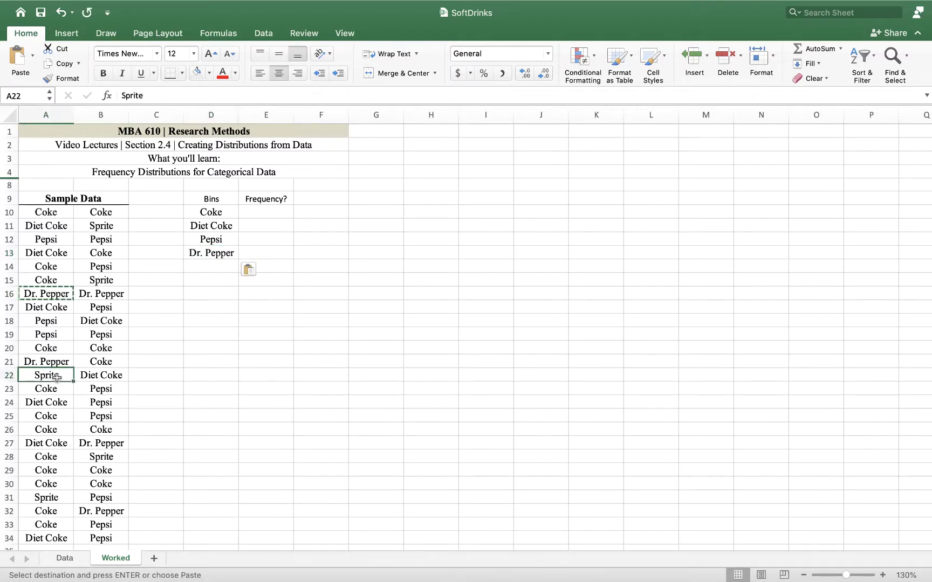
{"action": "key", "text": "super+c"}
{"action": "left_click", "coordinate": [531, 257]}
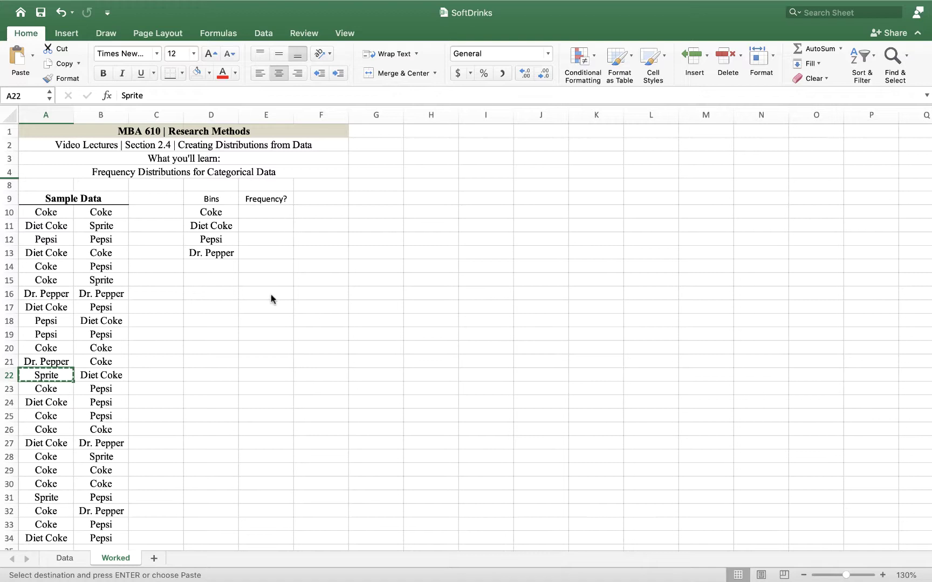
{"action": "left_click", "coordinate": [193, 272]}
{"action": "key", "text": "super+v"}
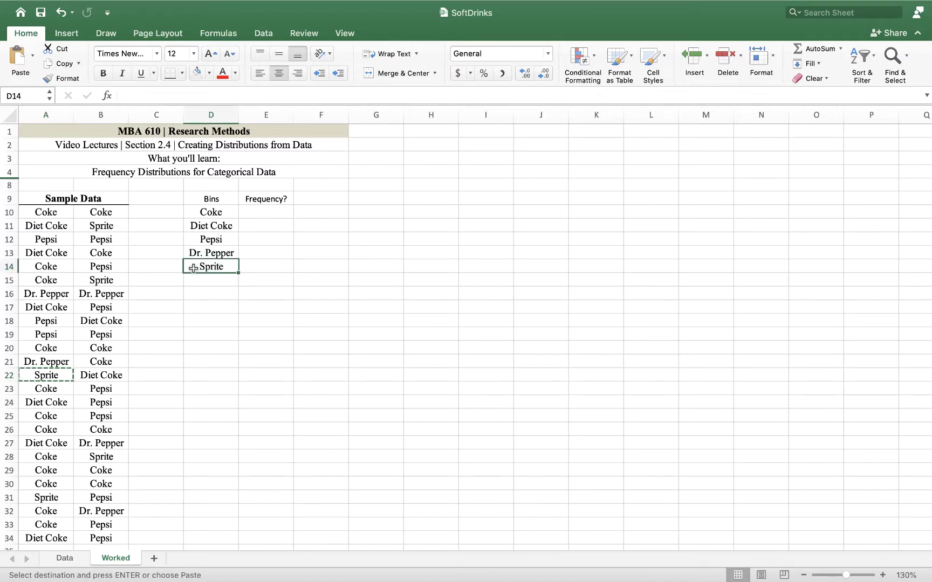
{"action": "left_click", "coordinate": [413, 299]}
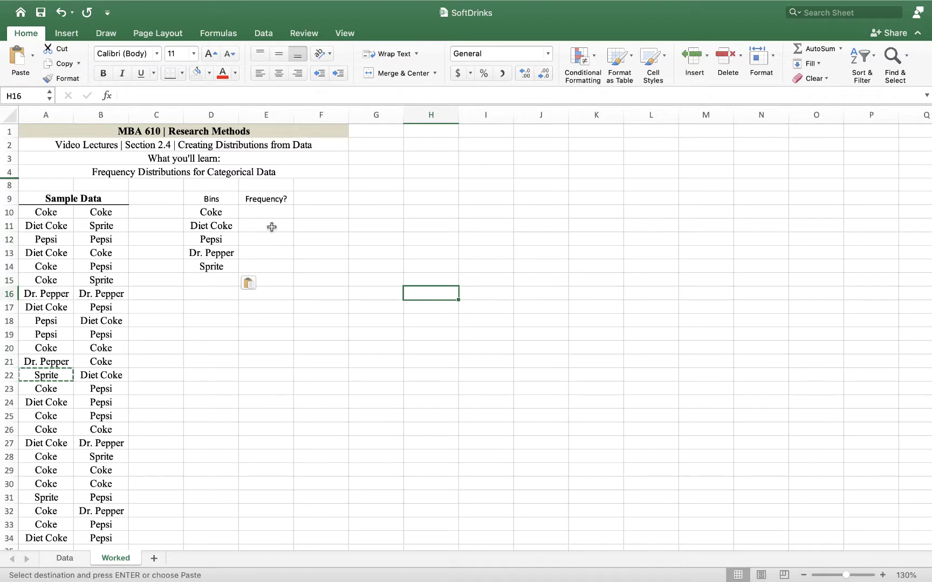
Enter =countif($A$10:$B$34,D10) in E10, returning 19 for Coke.
{"action": "left_click", "coordinate": [275, 216]}
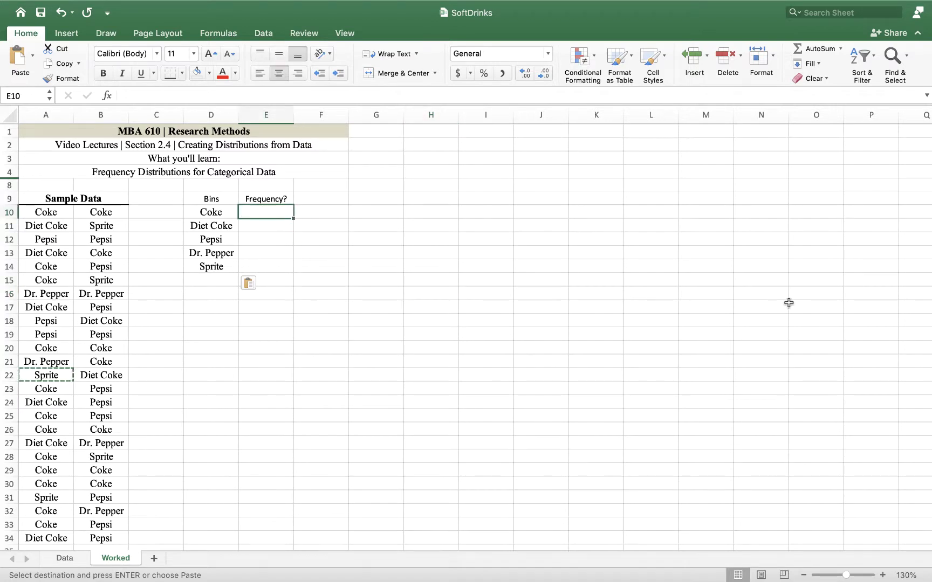
{"action": "type", "text": "="}
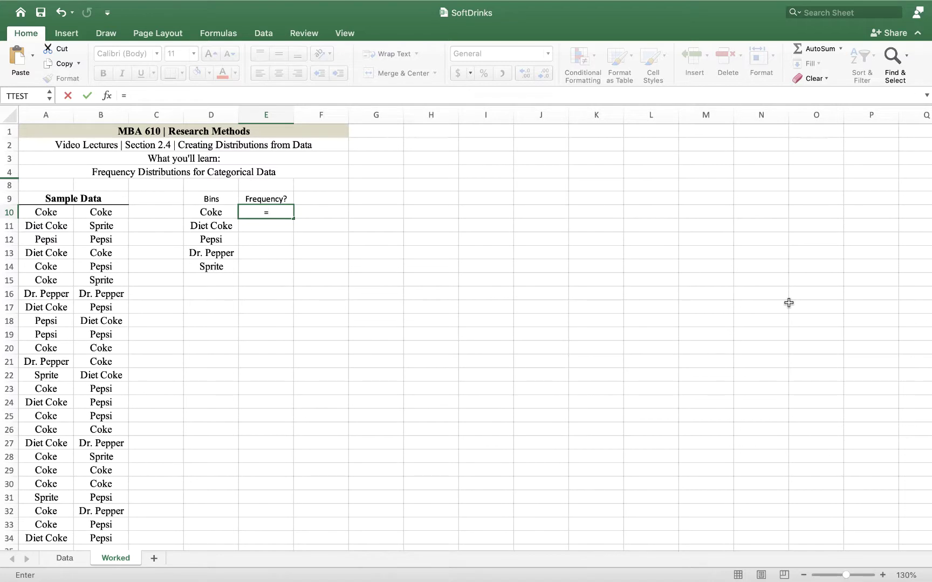
{"action": "type", "text": "countif"}
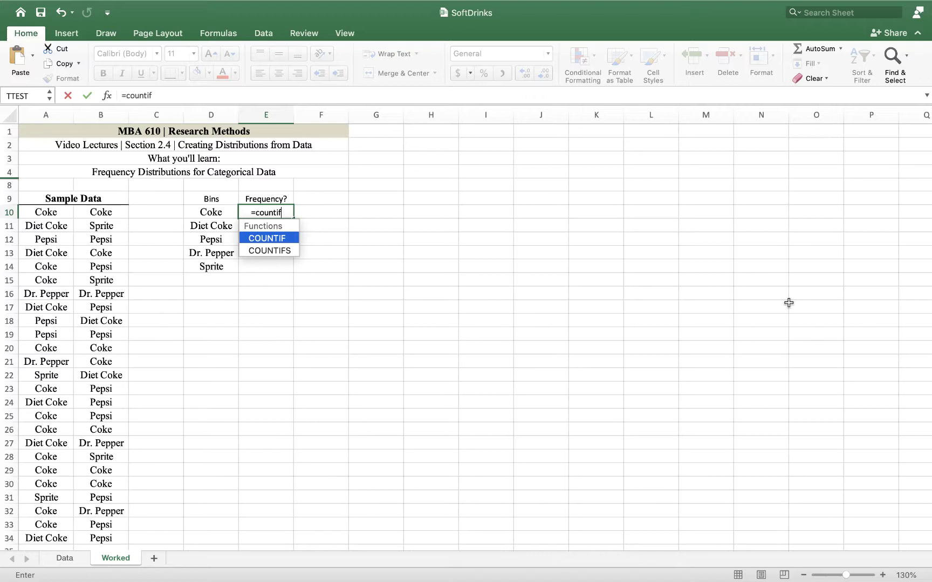
{"action": "type", "text": "("}
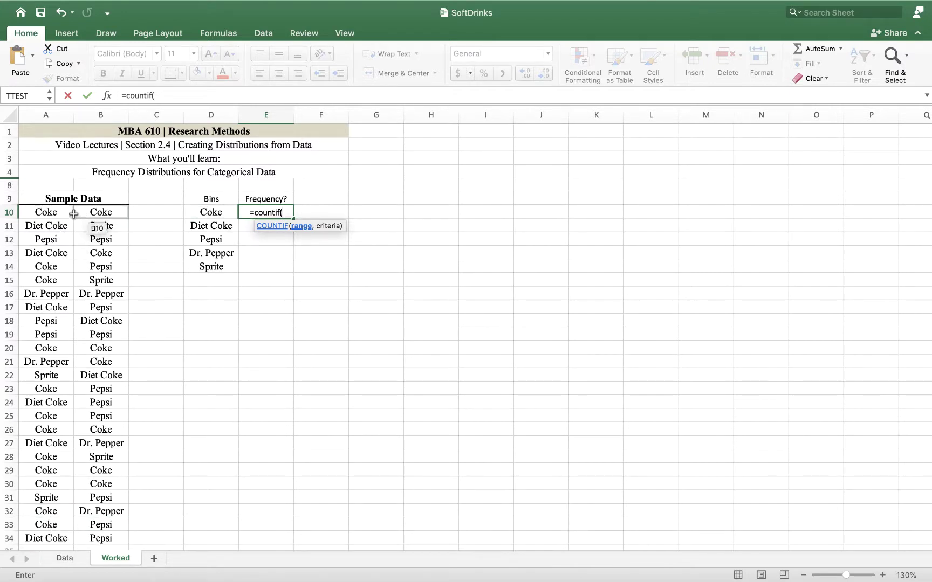
{"action": "left_click_drag", "start_coordinate": [69, 214], "coordinate": [92, 540]}
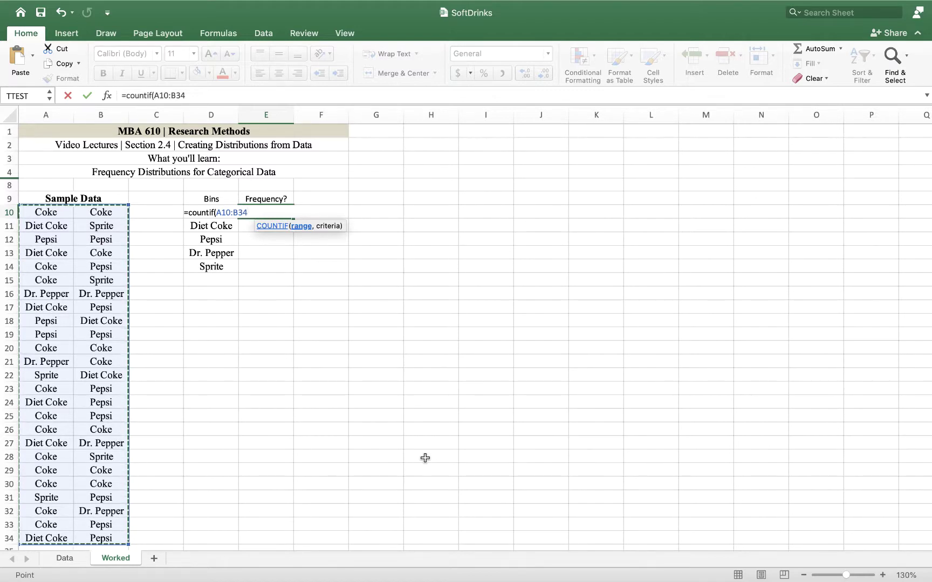
{"action": "key", "text": "F4"}
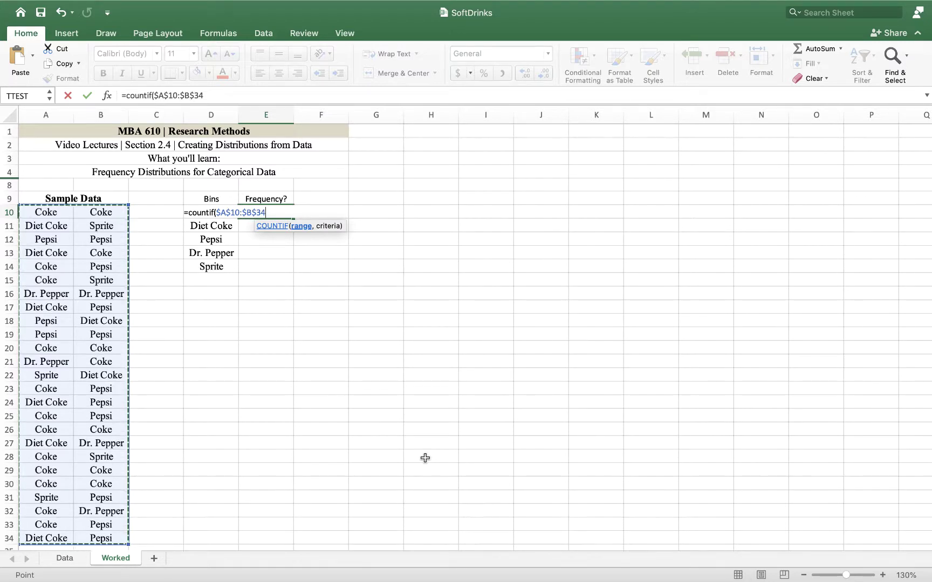
{"action": "type", "text": ","}
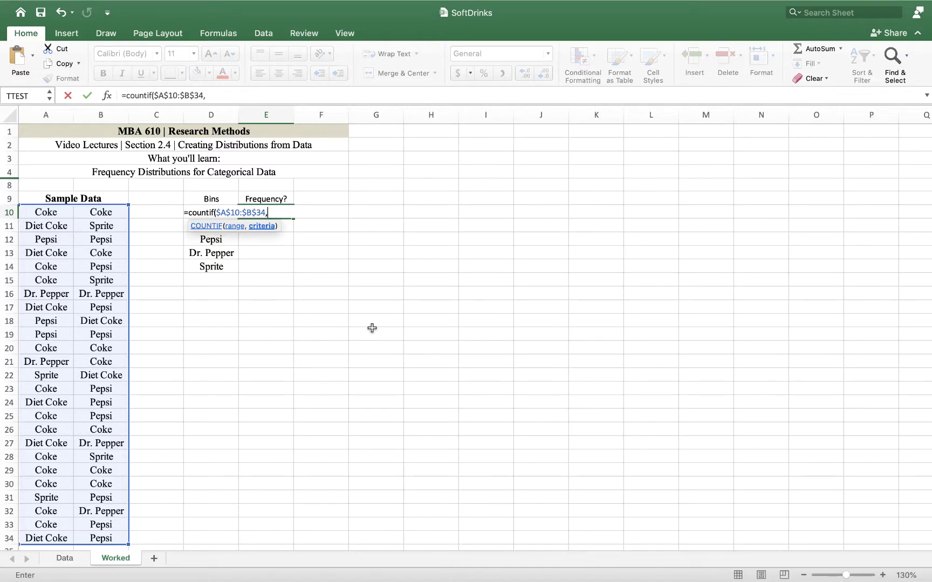
{"action": "type", "text": "D10"}
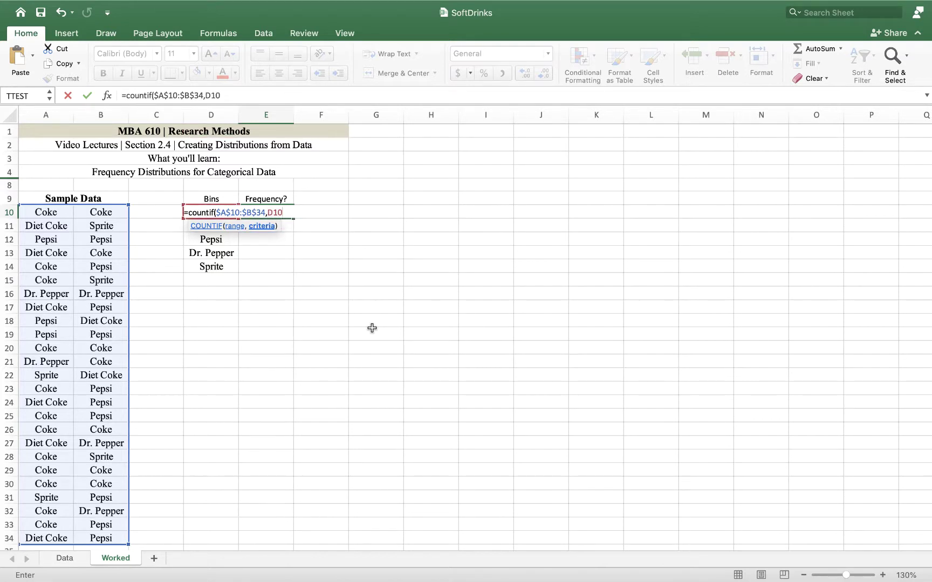
{"action": "type", "text": ")"}
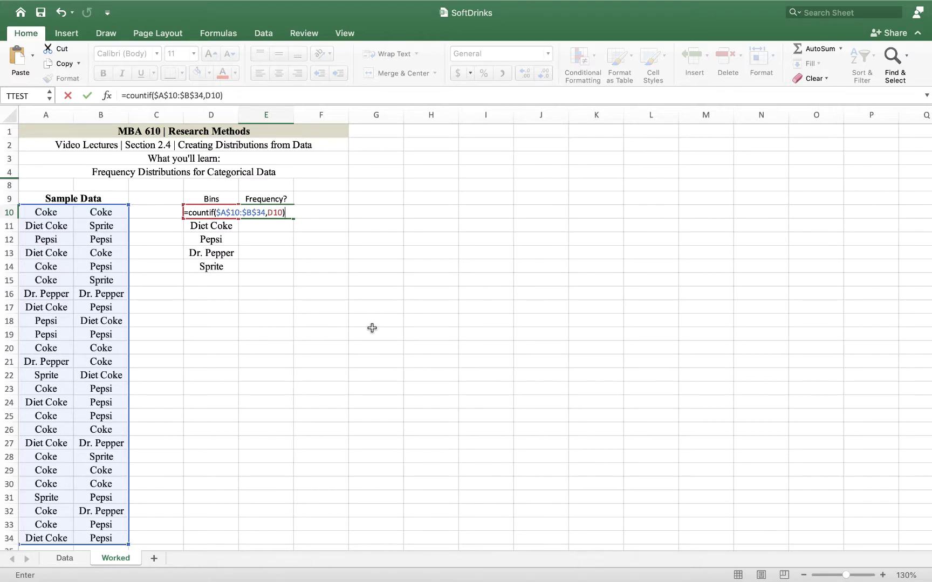
{"action": "key", "text": "Return"}
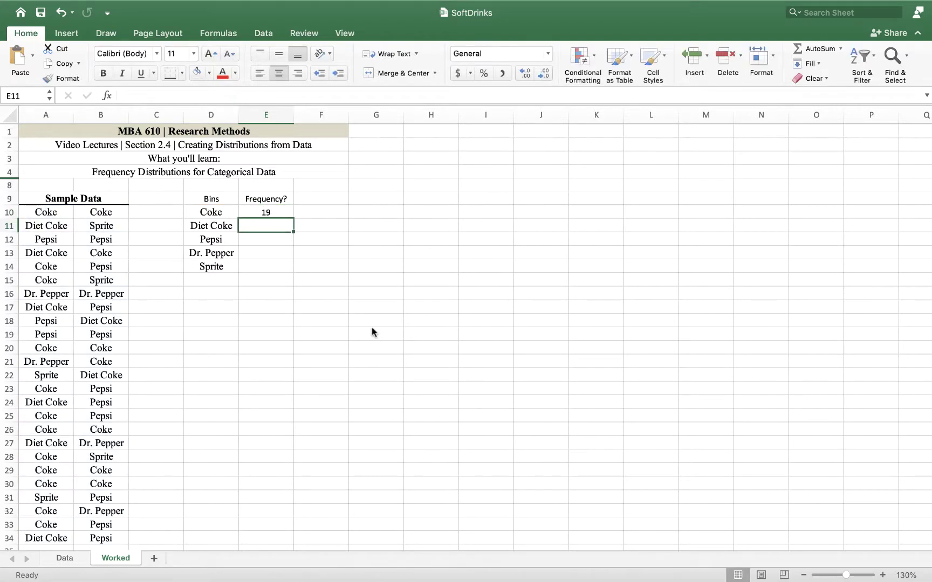
Fill the COUNTIF formula down E11:E14, giving 8, 13, 5 and 5.
{"action": "left_click", "coordinate": [270, 212]}
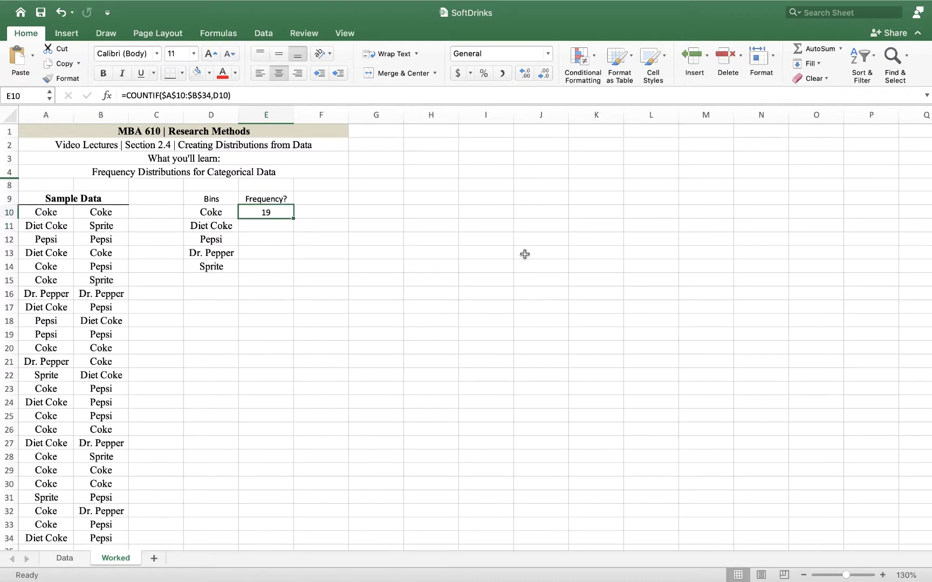
{"action": "double_click", "coordinate": [293, 218]}
{"action": "left_click", "coordinate": [371, 228]}
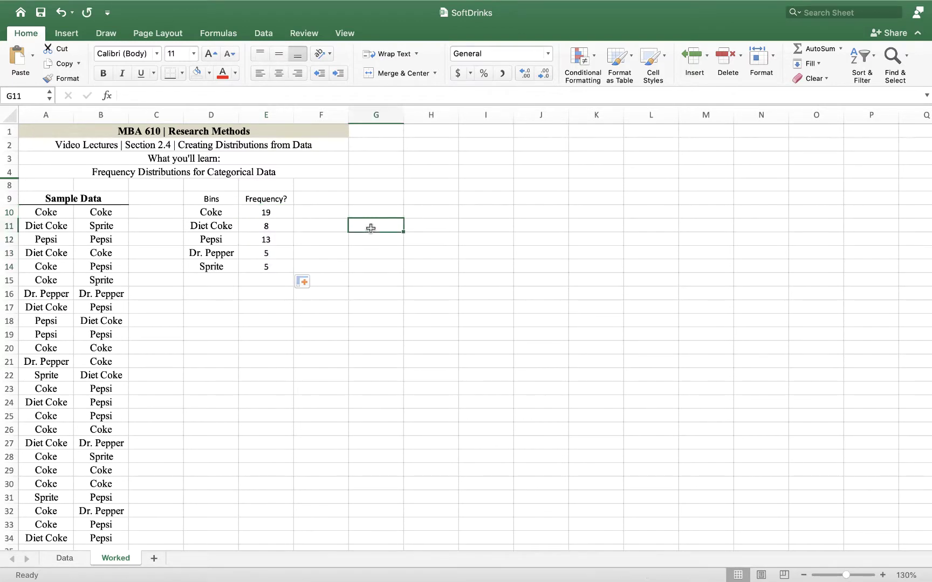
Check the COUNTIF formula behind each of the five bin frequencies.
{"action": "left_click", "coordinate": [266, 213]}
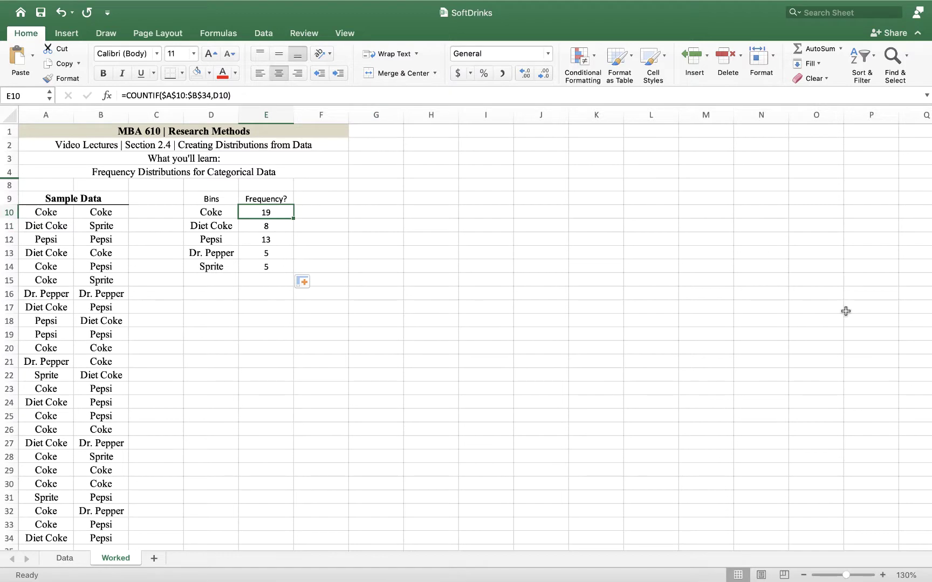
{"action": "left_click", "coordinate": [280, 228]}
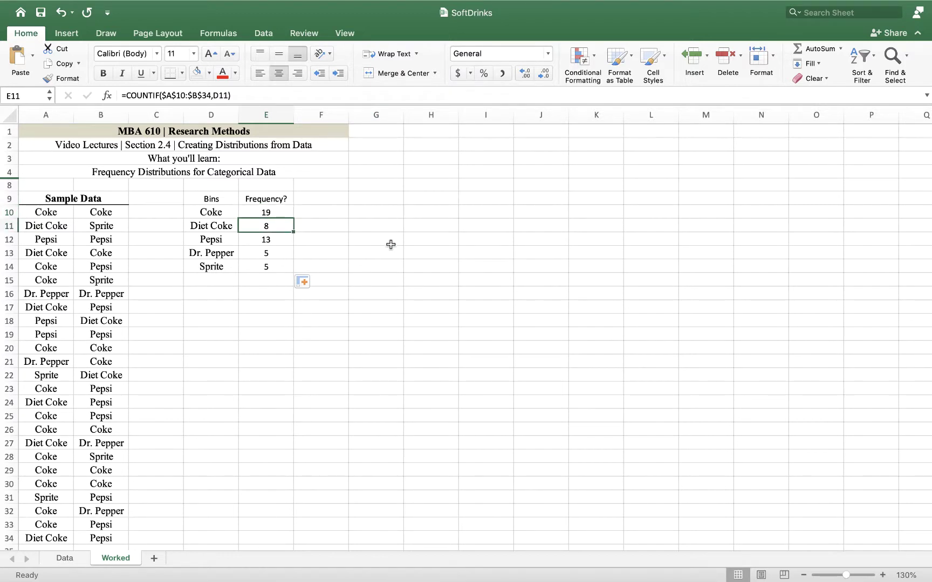
{"action": "left_click", "coordinate": [266, 239]}
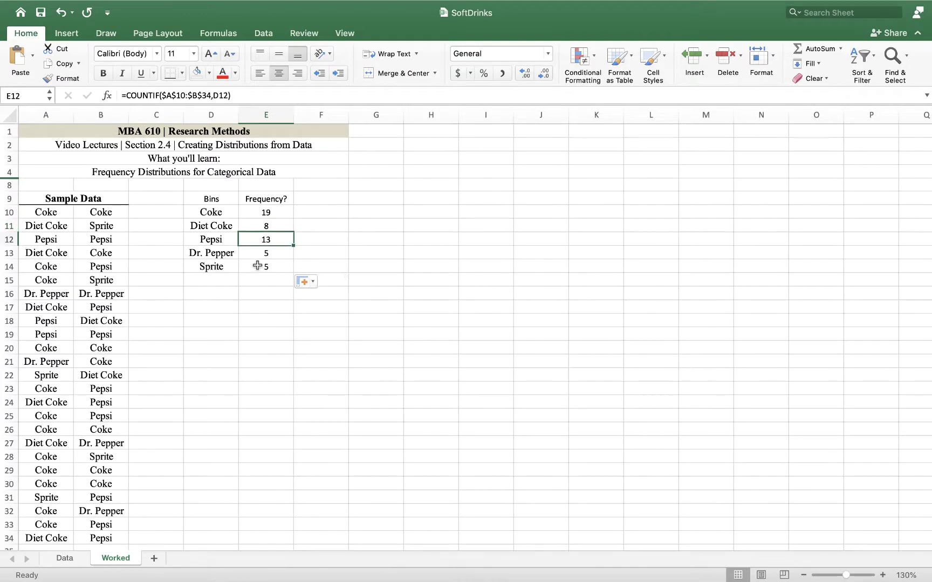
{"action": "left_click", "coordinate": [262, 253]}
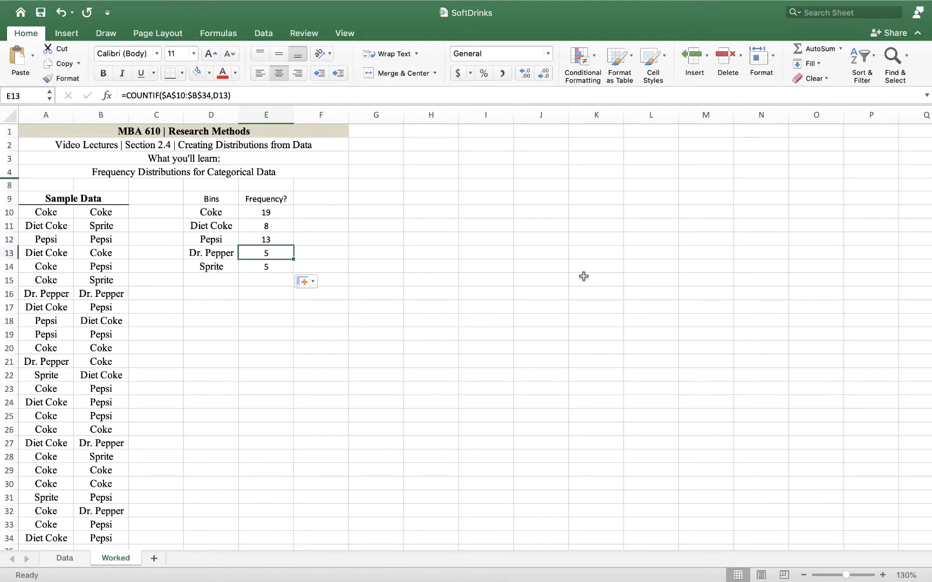
{"action": "left_click", "coordinate": [285, 266]}
{"action": "left_click", "coordinate": [403, 284]}
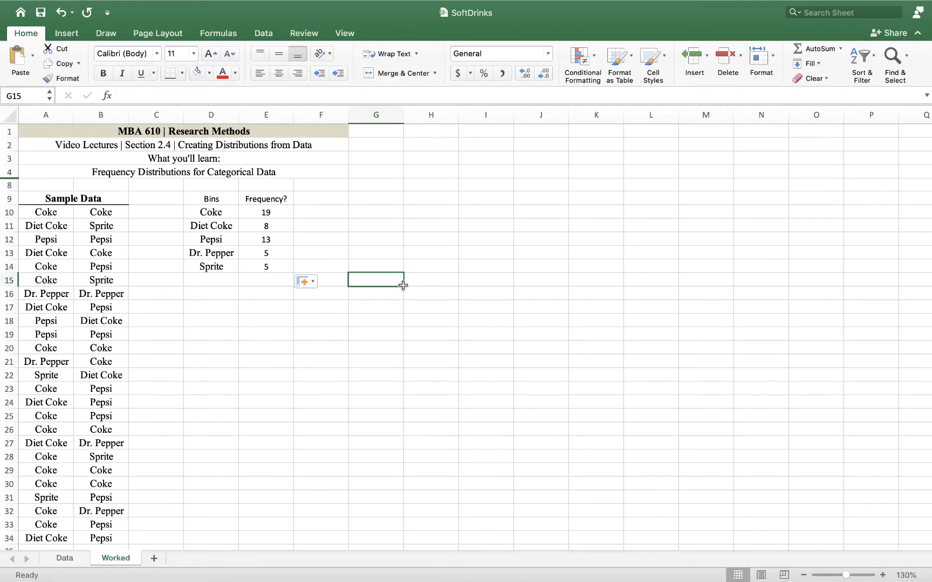
{"action": "left_click", "coordinate": [212, 291]}
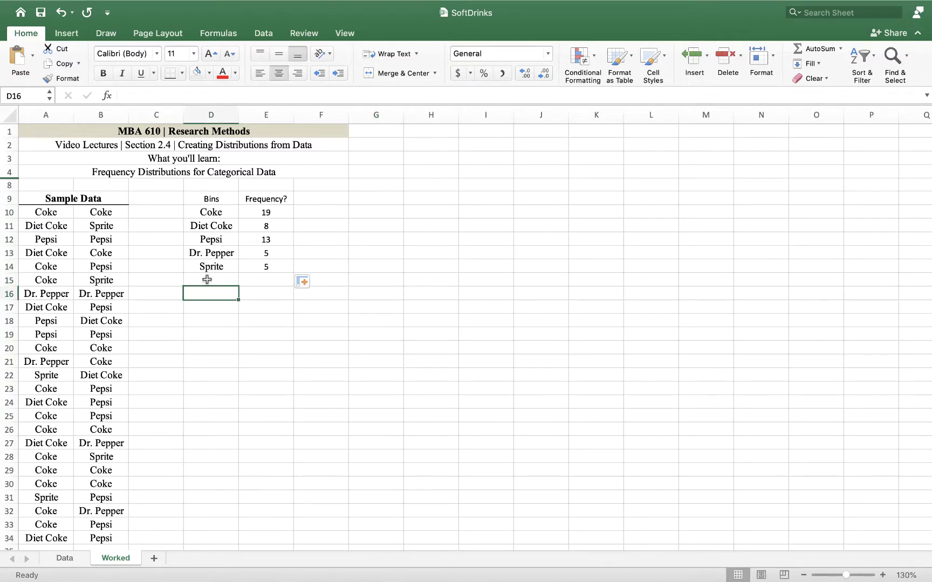
{"action": "left_click", "coordinate": [616, 267]}
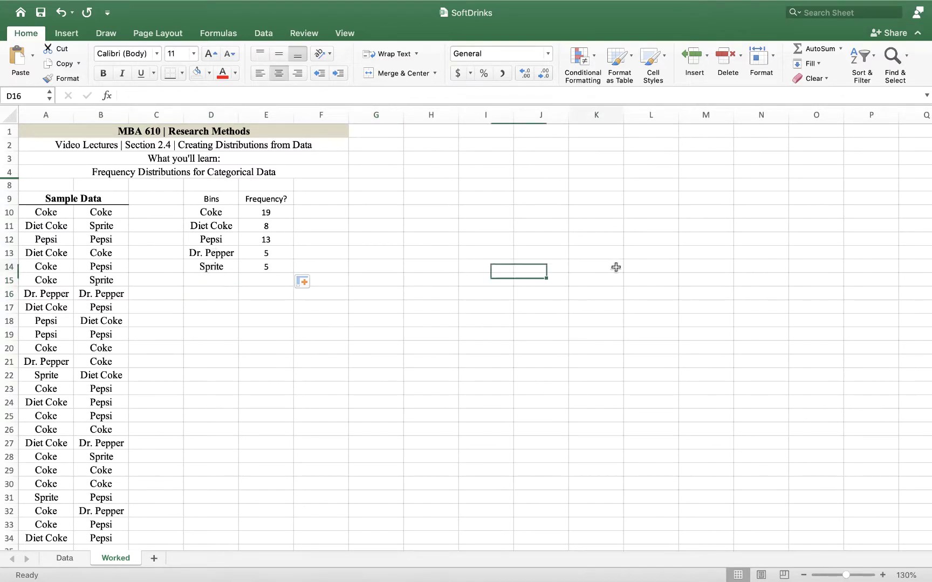
{"action": "left_click", "coordinate": [210, 254]}
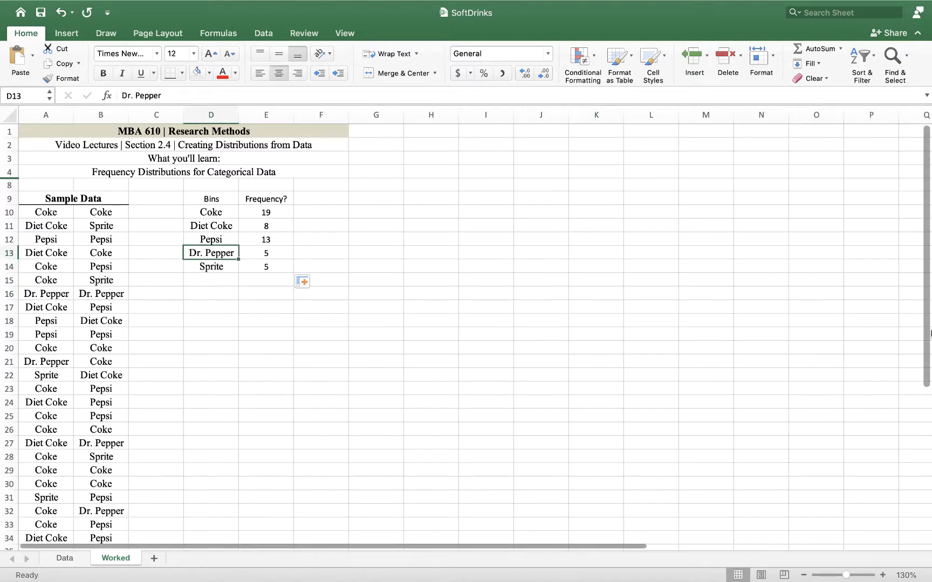
{"action": "type", "text": "Dr"}
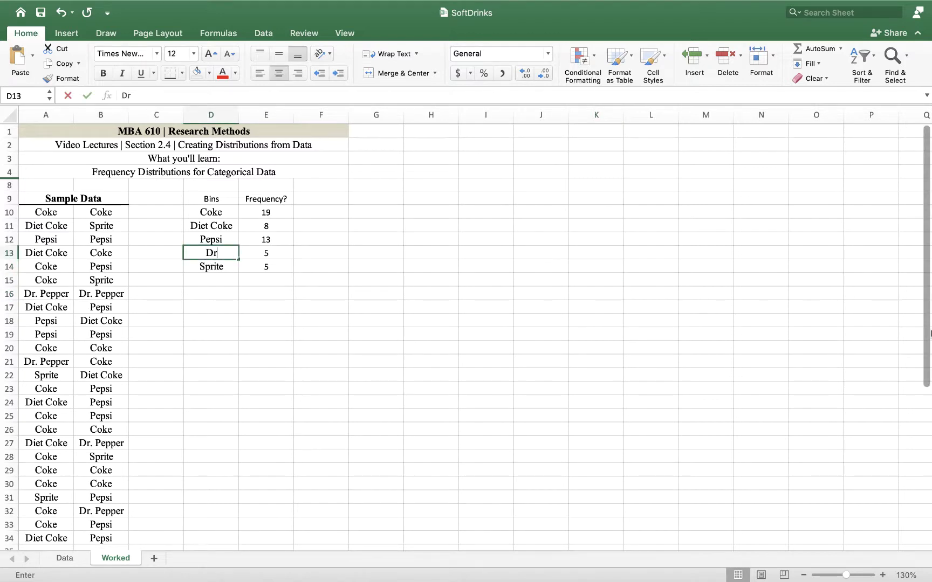
{"action": "type", "text": " Pepper"}
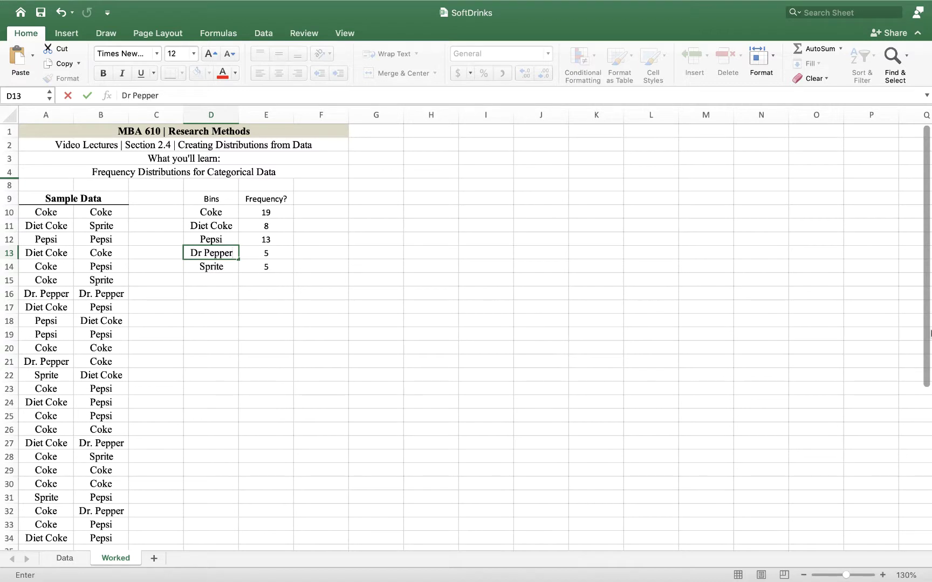
{"action": "key", "text": "Return"}
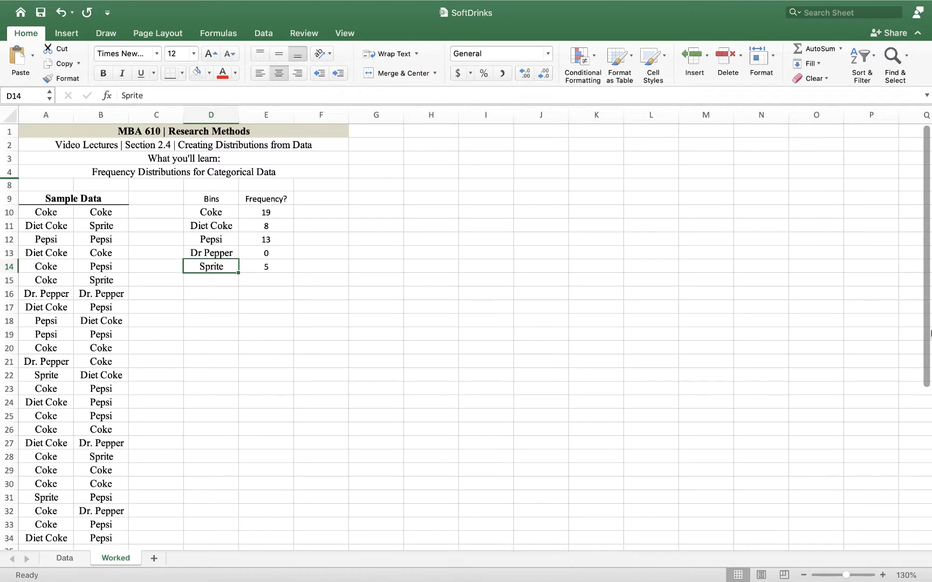
{"action": "key", "text": "super+z"}
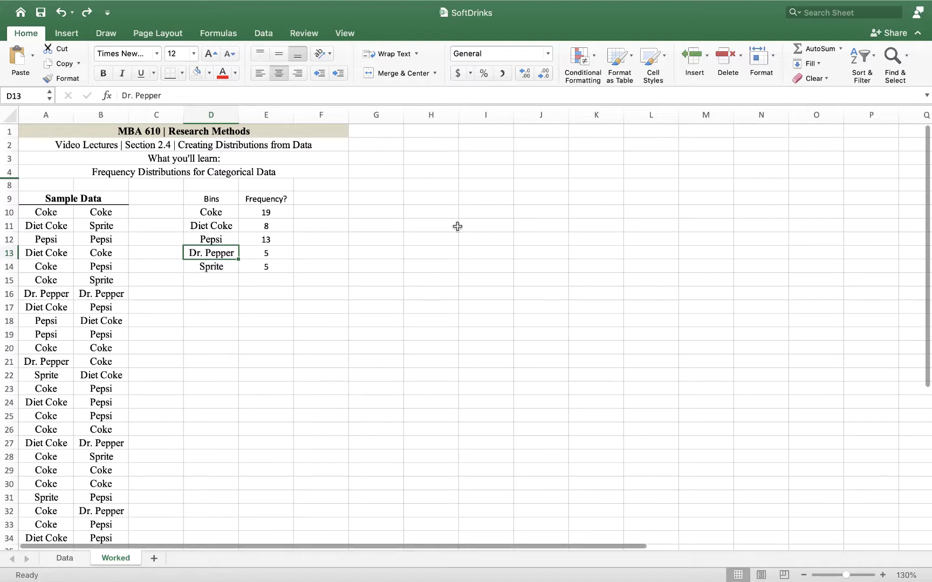
{"action": "left_click", "coordinate": [198, 293]}
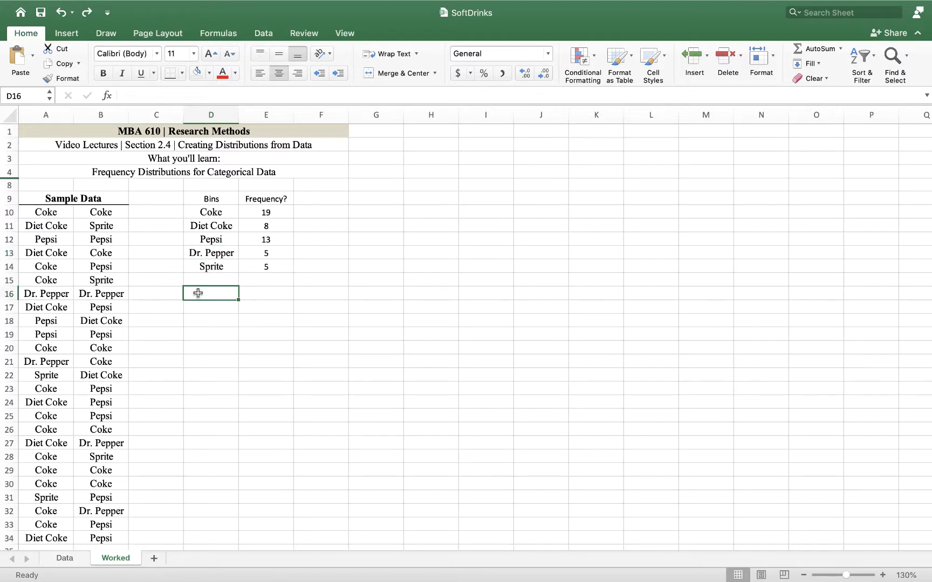
Label D16 'n' beside =SUM(E10:E14) totalling 50, and type 'n (2)' in D17.
{"action": "type", "text": "n"}
{"action": "key", "text": "Tab"}
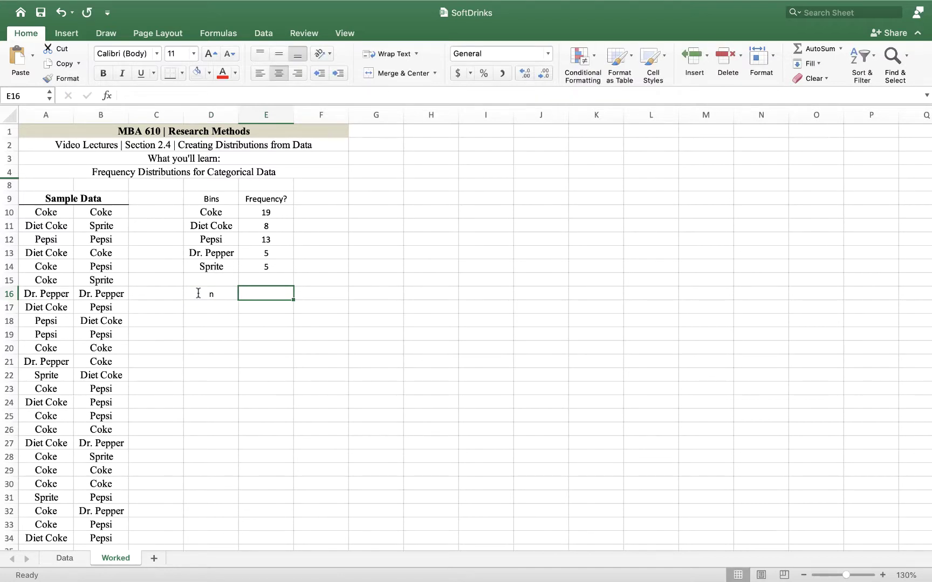
{"action": "type", "text": "="}
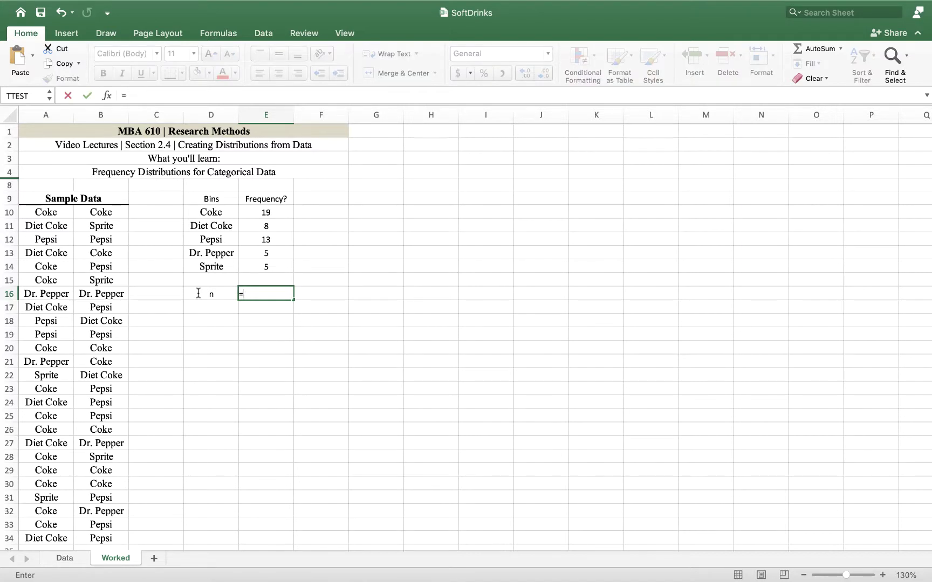
{"action": "type", "text": "sum("}
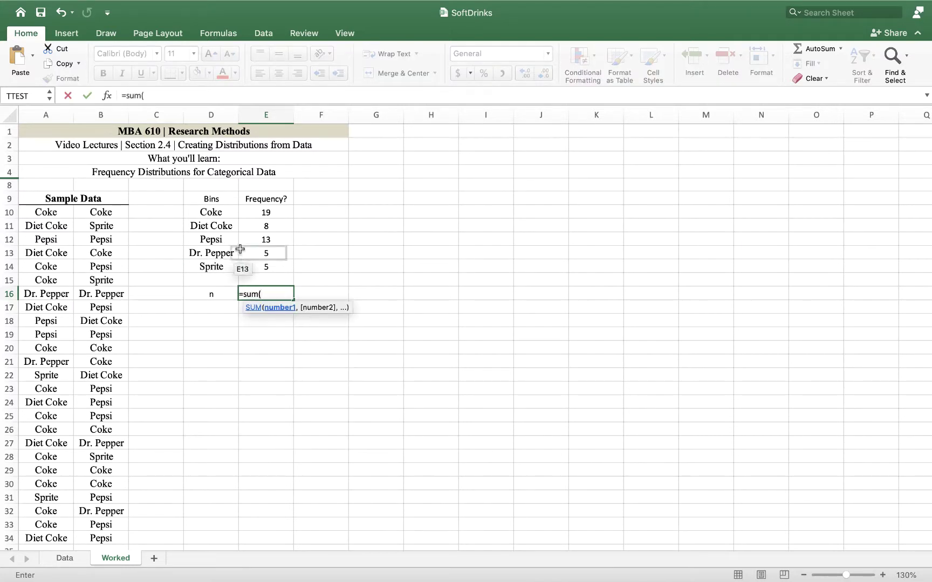
{"action": "left_click_drag", "start_coordinate": [265, 215], "coordinate": [266, 262]}
{"action": "type", "text": ")"}
{"action": "key", "text": "Return"}
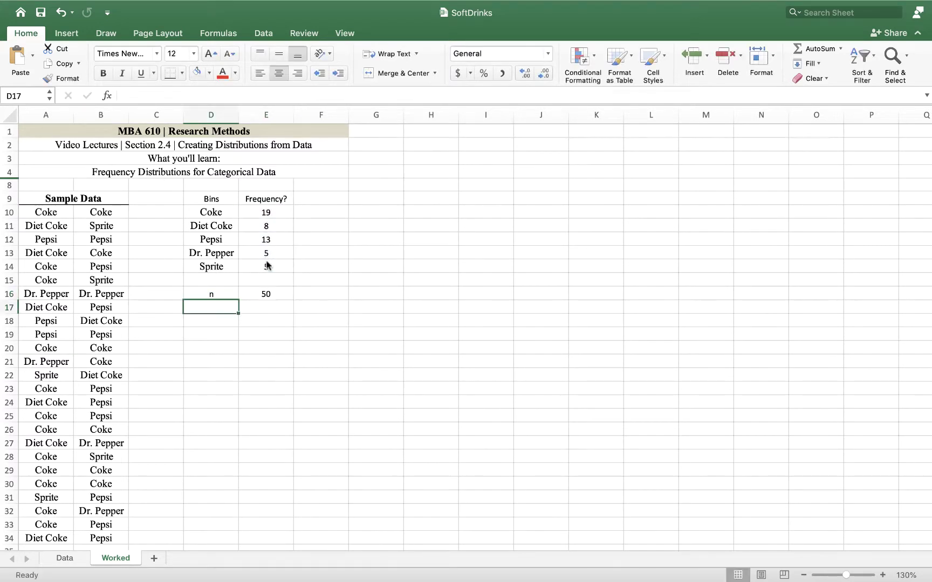
{"action": "type", "text": "n (2)"}
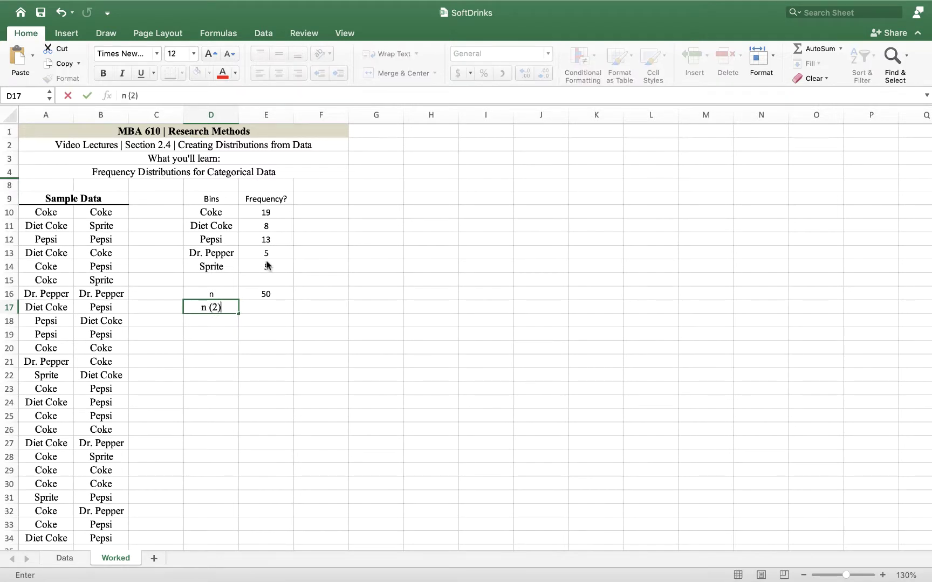
Enter a COUNTA over the sample data A10:B33 in E17, returning 50.
{"action": "key", "text": "Tab"}
{"action": "type", "text": "="}
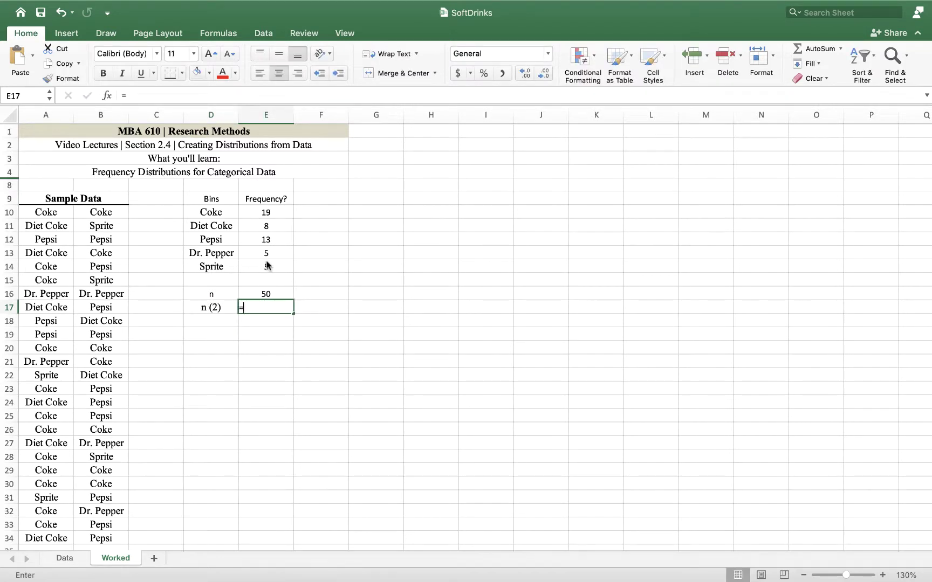
{"action": "type", "text": "counta"}
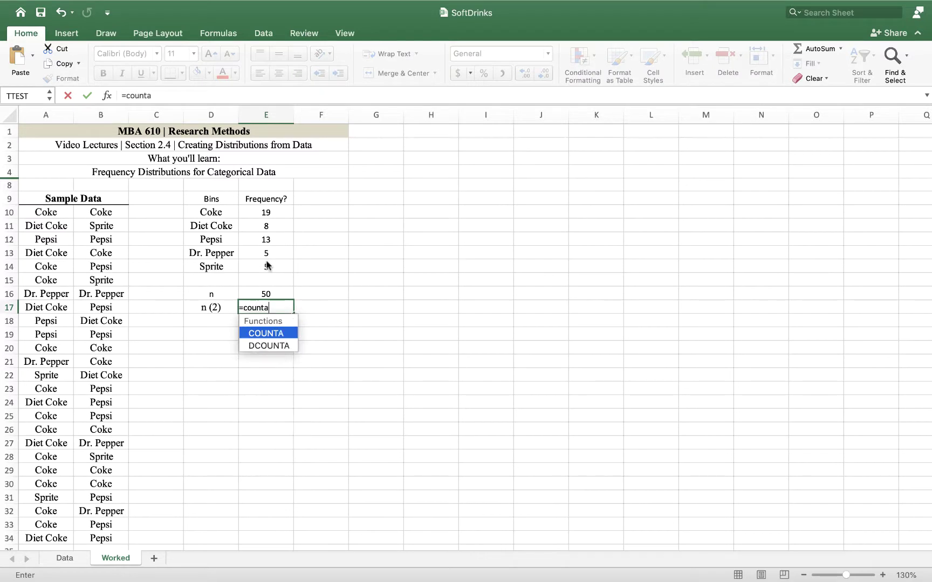
{"action": "type", "text": "("}
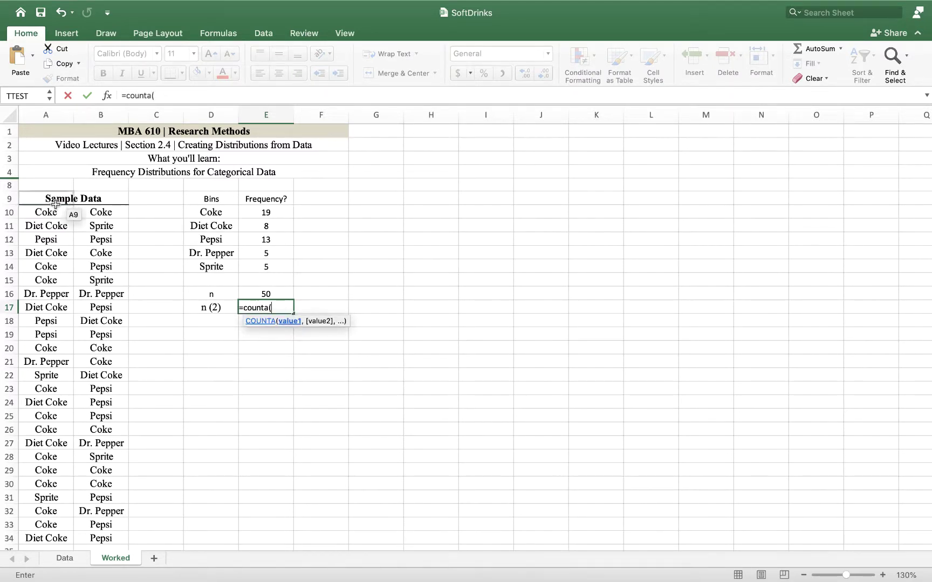
{"action": "left_click_drag", "start_coordinate": [43, 213], "coordinate": [98, 536]}
{"action": "type", "text": ")"}
{"action": "key", "text": "Return"}
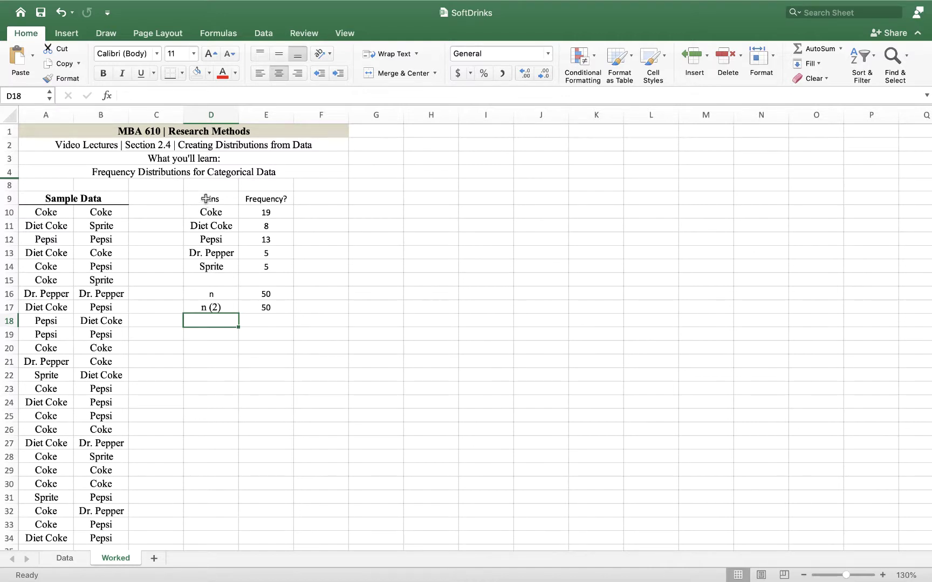
Add a bottom border under the Bins and Frequency? headers in D9:E9.
{"action": "left_click_drag", "start_coordinate": [205, 200], "coordinate": [247, 199]}
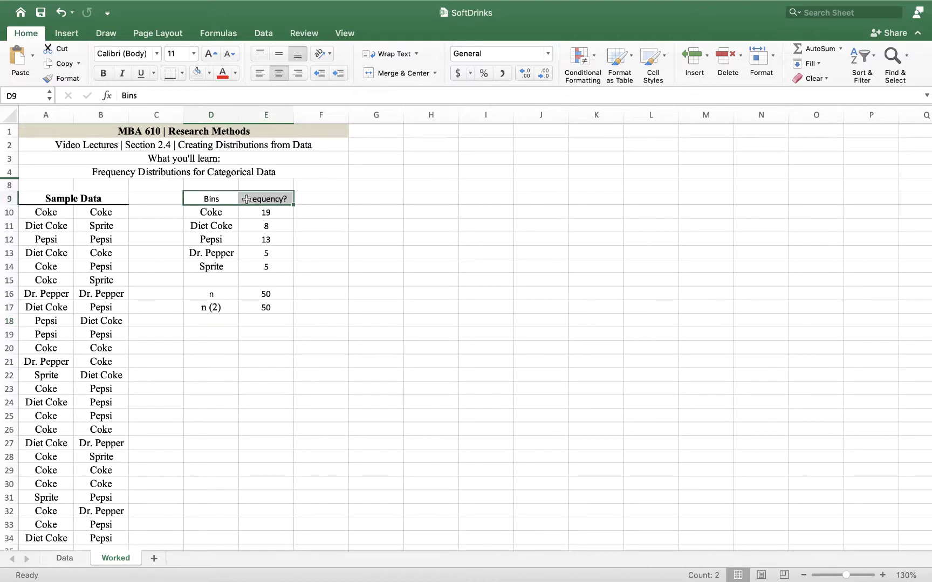
{"action": "left_click", "coordinate": [171, 73]}
{"action": "left_click", "coordinate": [453, 338]}
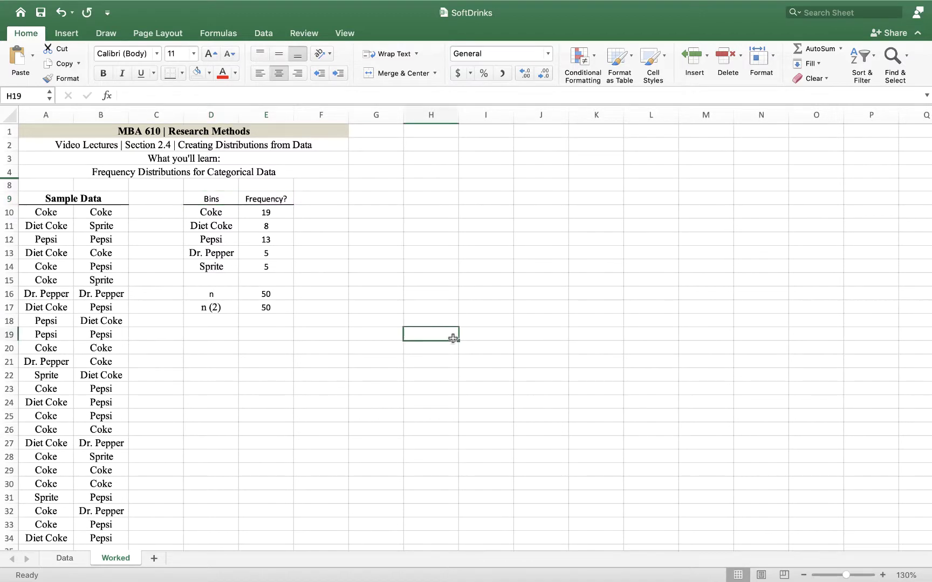
Make the Bins and Frequency? headers bold.
{"action": "left_click", "coordinate": [209, 199]}
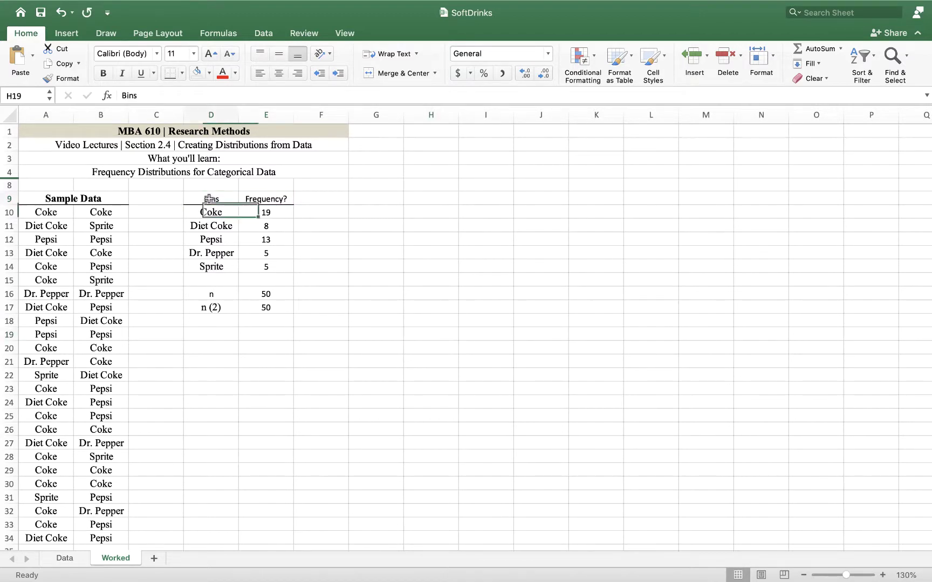
{"action": "left_click_drag", "start_coordinate": [209, 199], "coordinate": [246, 199]}
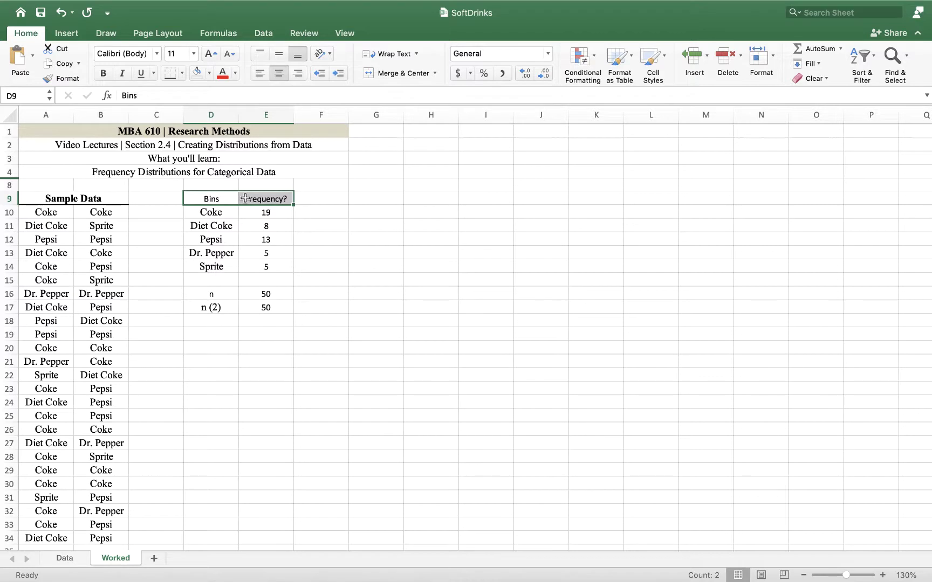
{"action": "key", "text": "super+b"}
{"action": "left_click", "coordinate": [432, 315]}
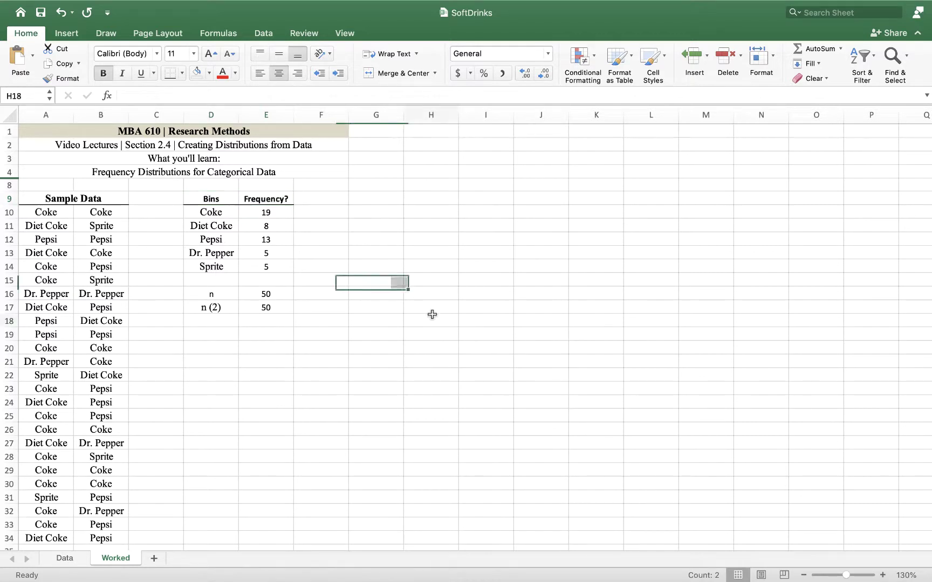